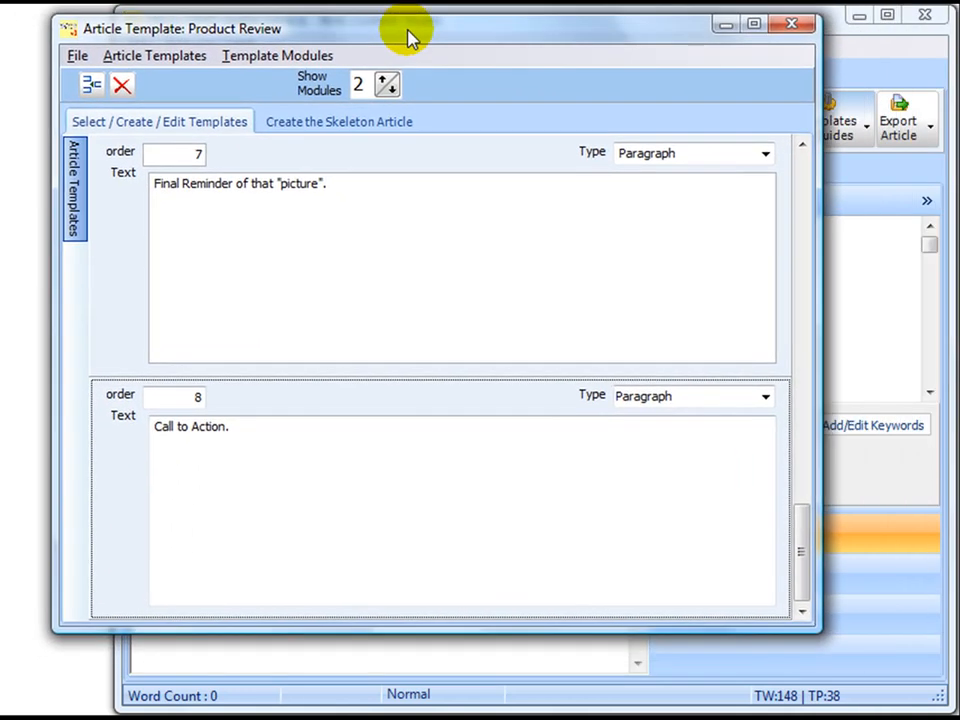
- Load the General Information Article template and send its skeleton article as HTML to the editor
click(121, 172)
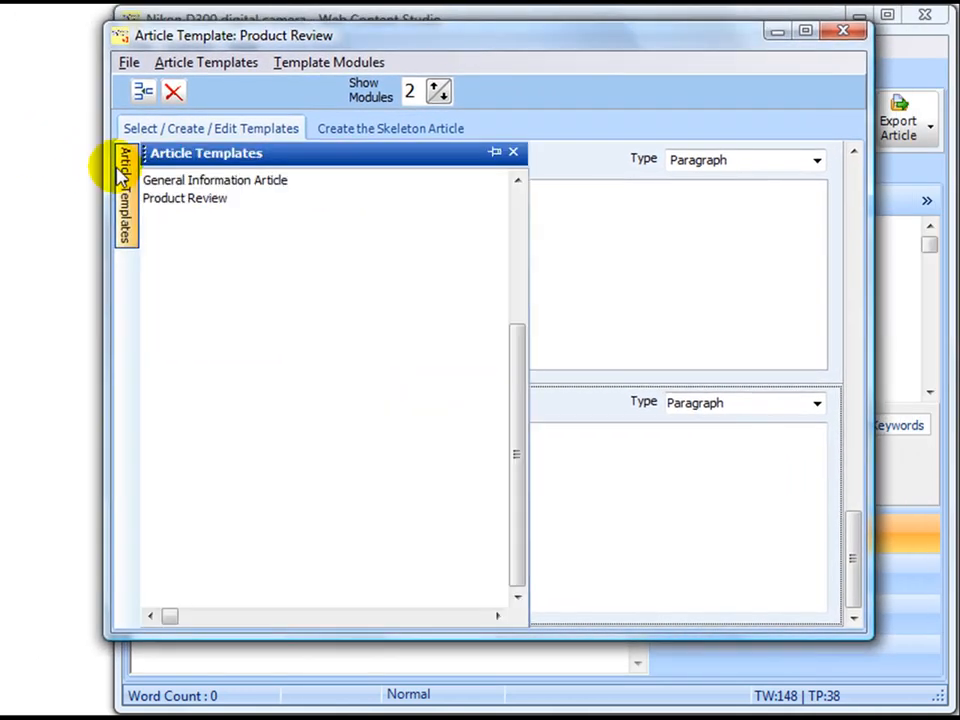
click(175, 184)
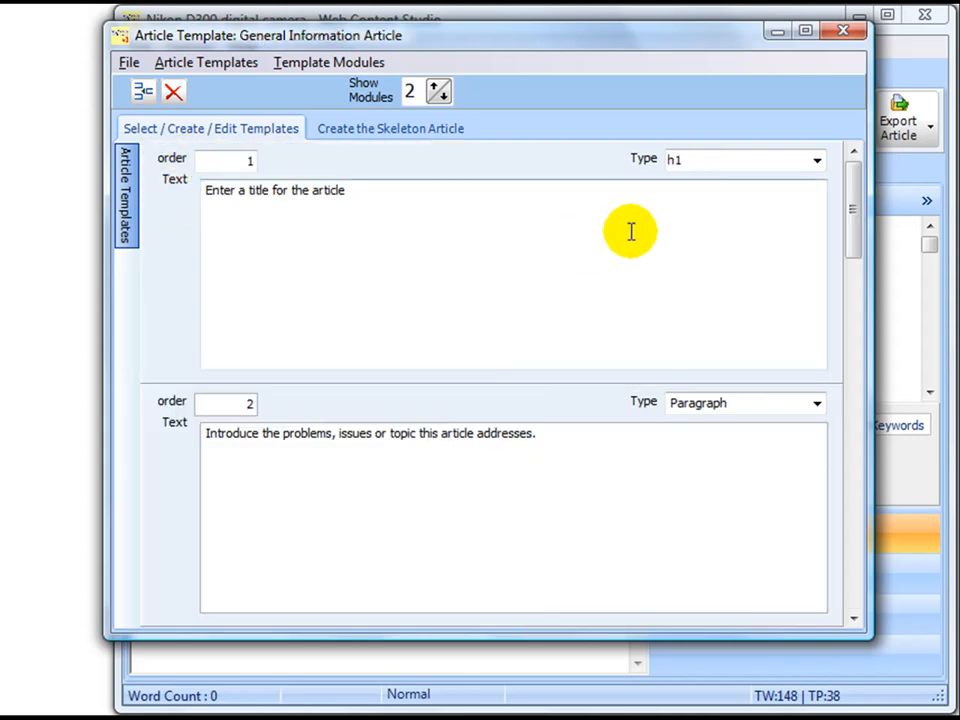
click(439, 129)
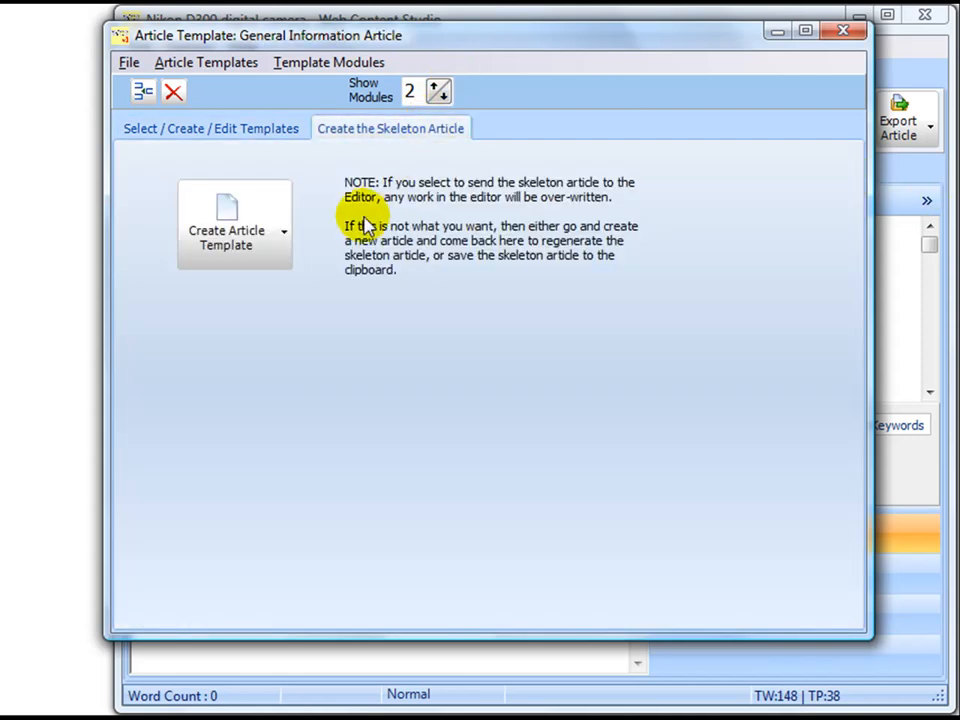
click(284, 236)
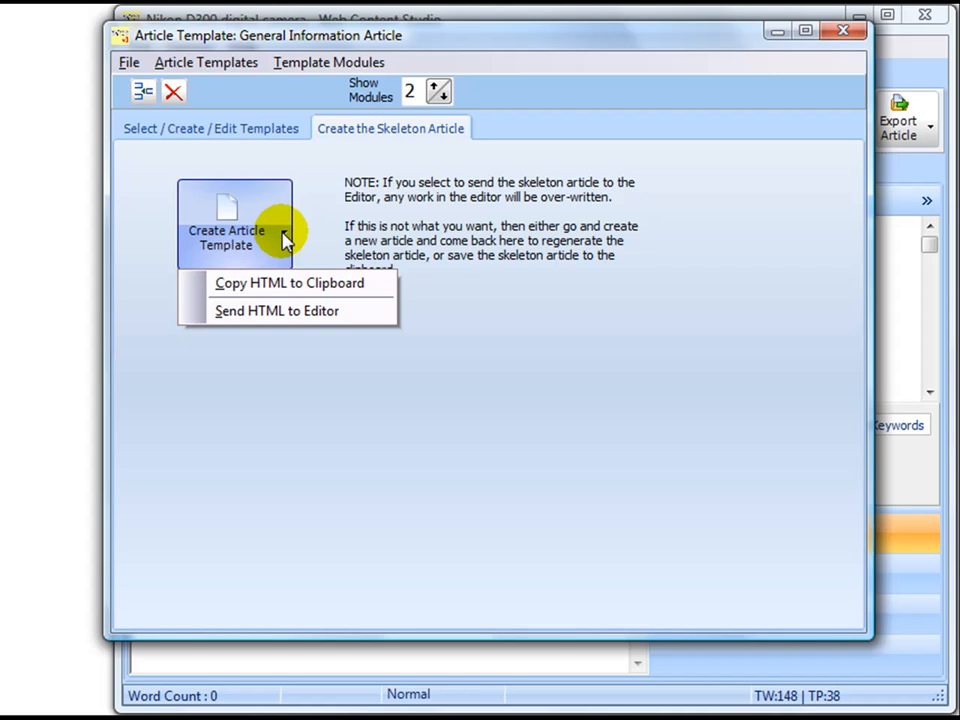
click(279, 311)
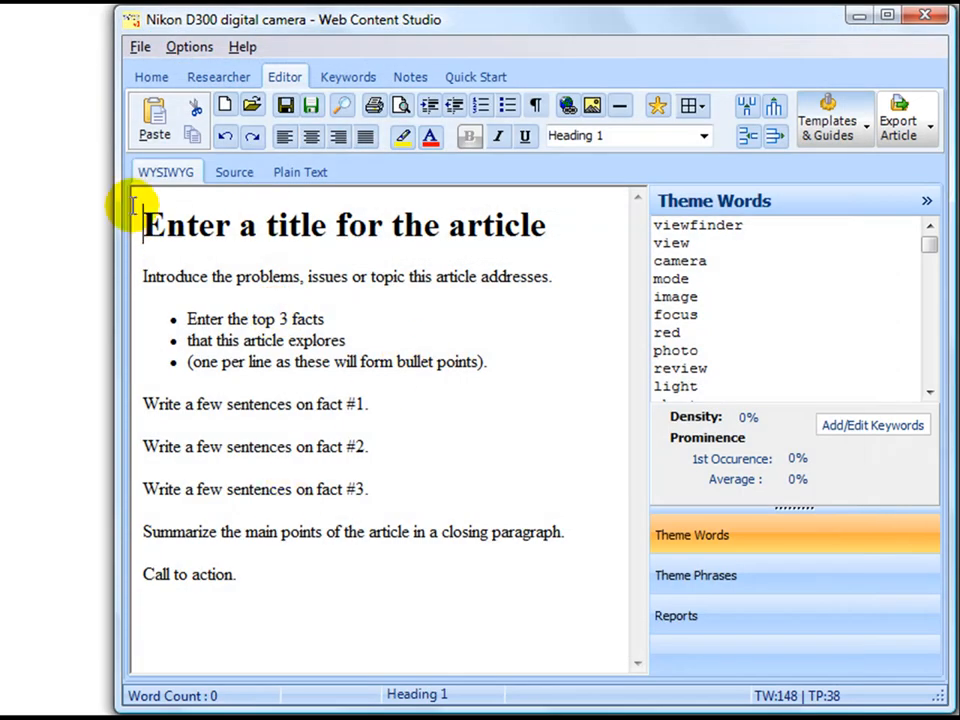
- Replace the article's title placeholder with "fgfdgdsfgfdg" and select the introductory paragraph placeholder
mouse_move(151, 209)
mouse_down()
mouse_move(486, 452)
mouse_move(386, 225)
mouse_move(180, 197)
mouse_move(162, 207)
mouse_up()
drag(583, 212, 157, 195)
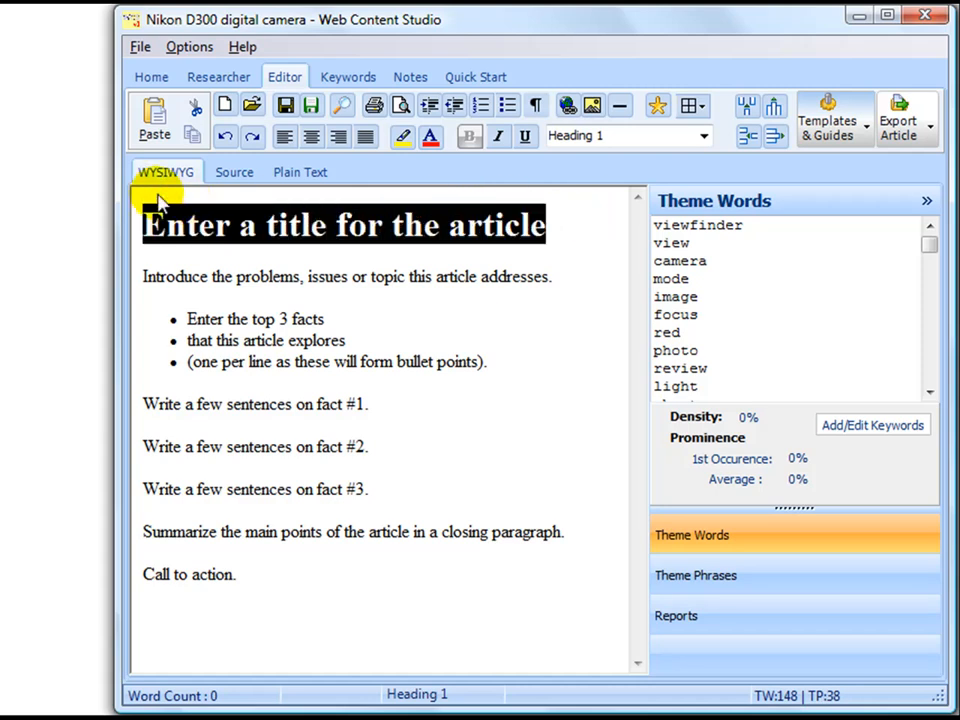
text(fgfdgdsfgfdg)
drag(143, 274, 566, 272)
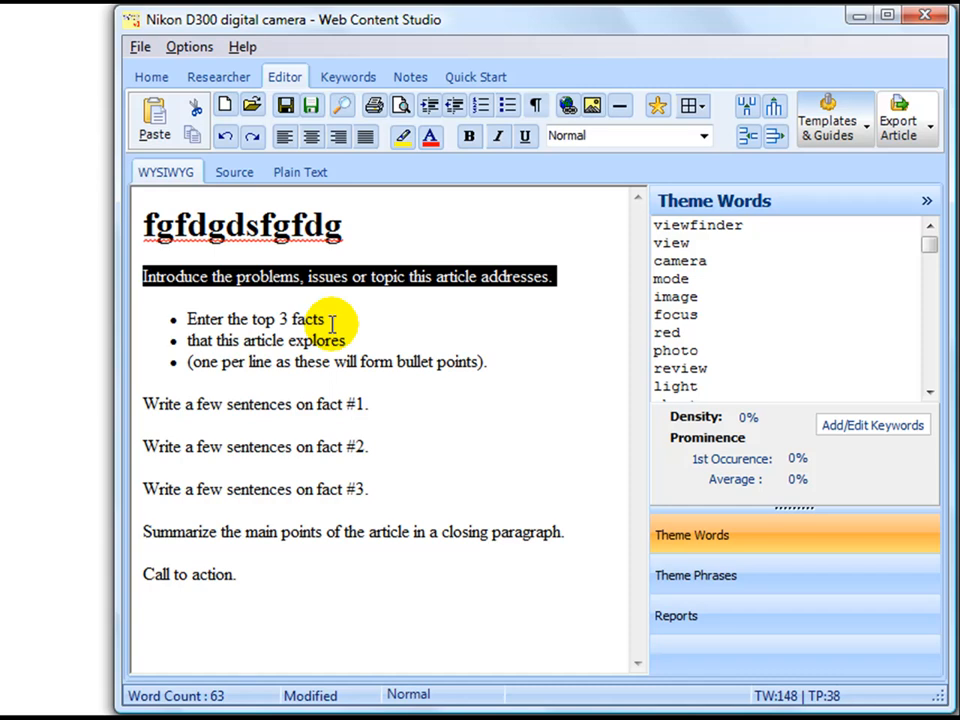
- Clear the skeleton article from the WYSIWYG editor
right_click(432, 412)
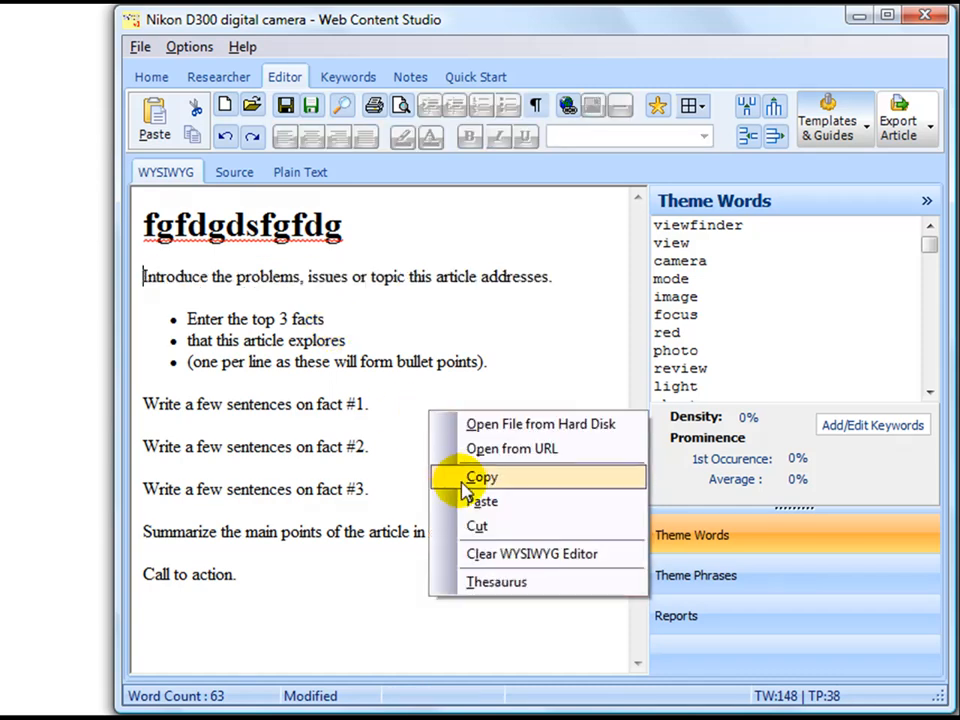
click(490, 555)
click(361, 422)
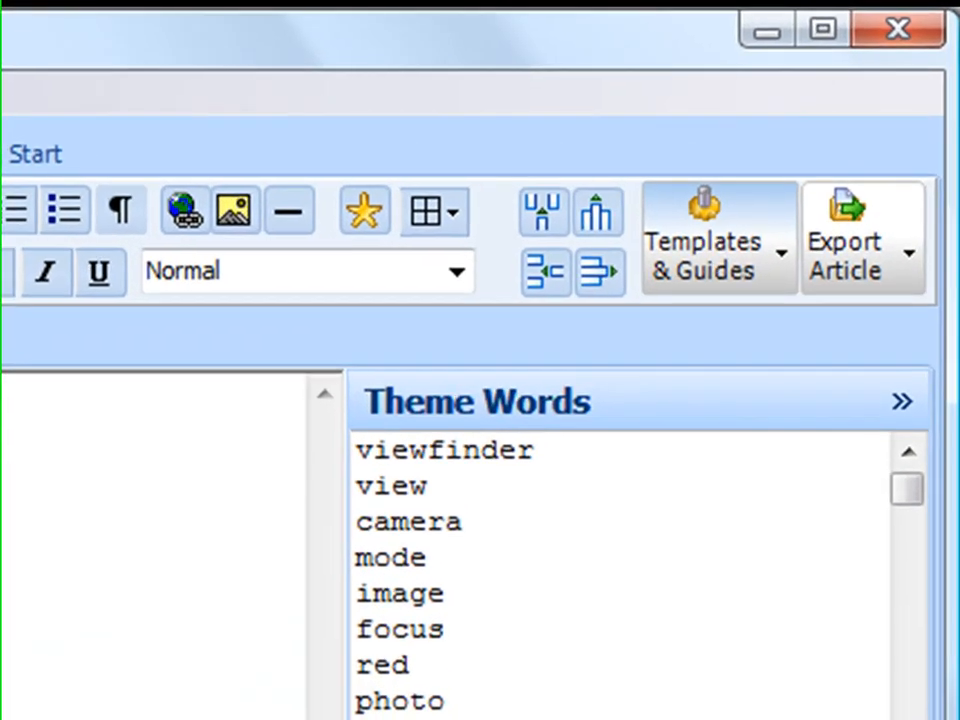
- Open the Article Writing Guides and show the list of available guides
click(781, 258)
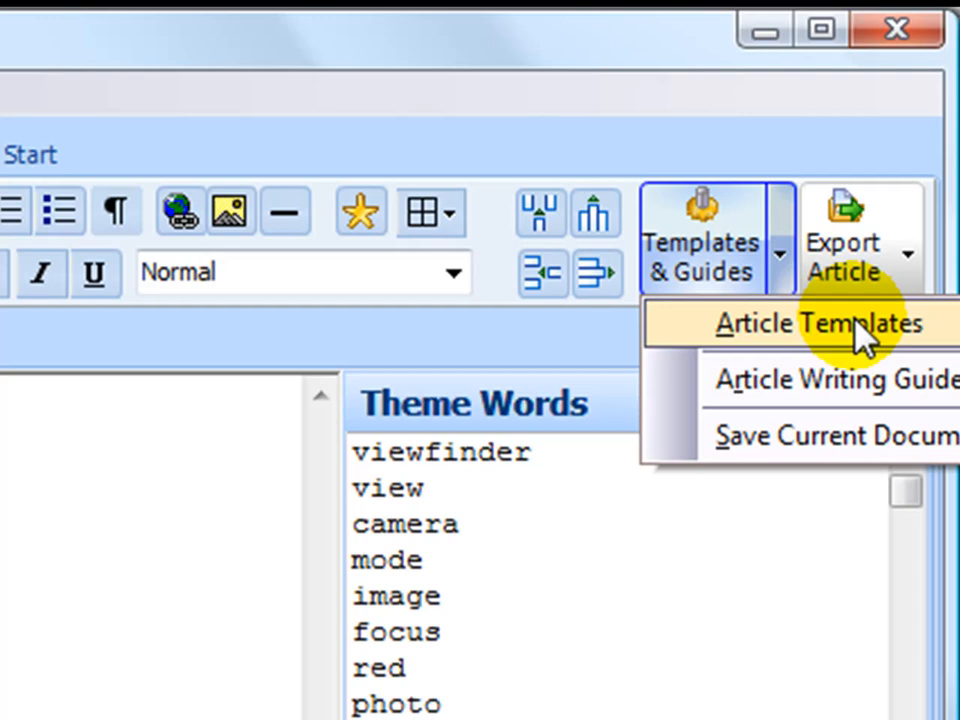
click(918, 395)
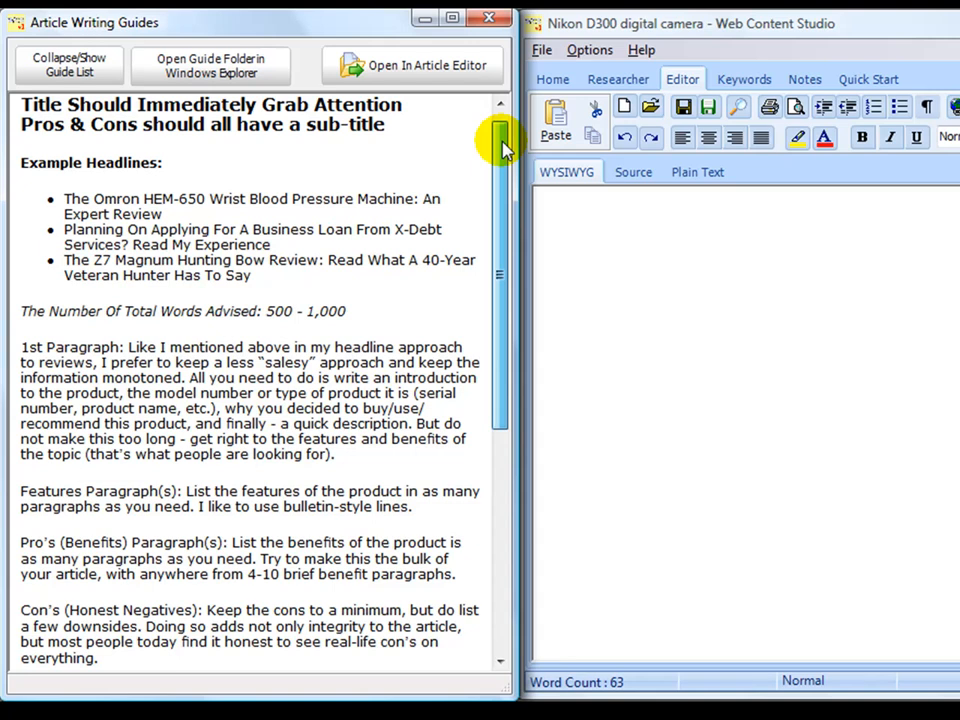
drag(505, 148, 506, 17)
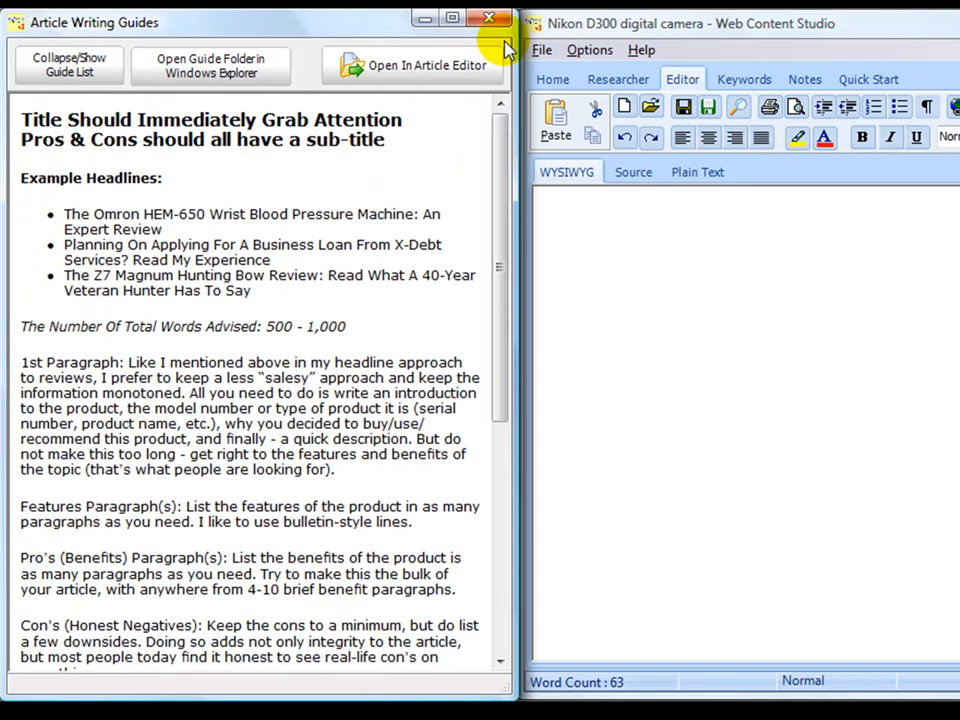
click(66, 63)
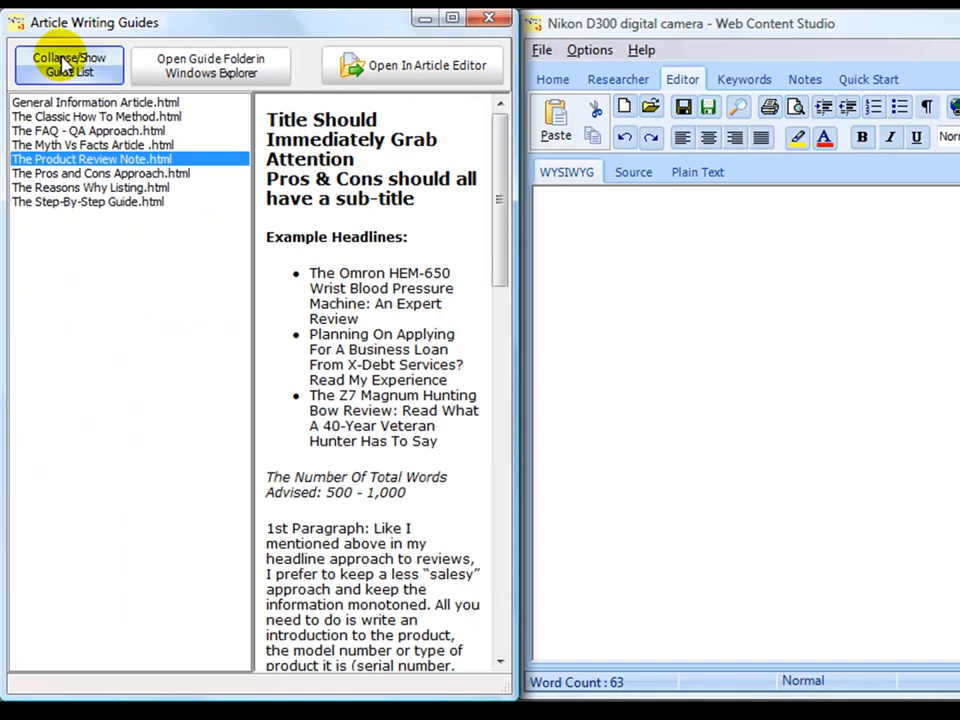
click(72, 68)
click(68, 70)
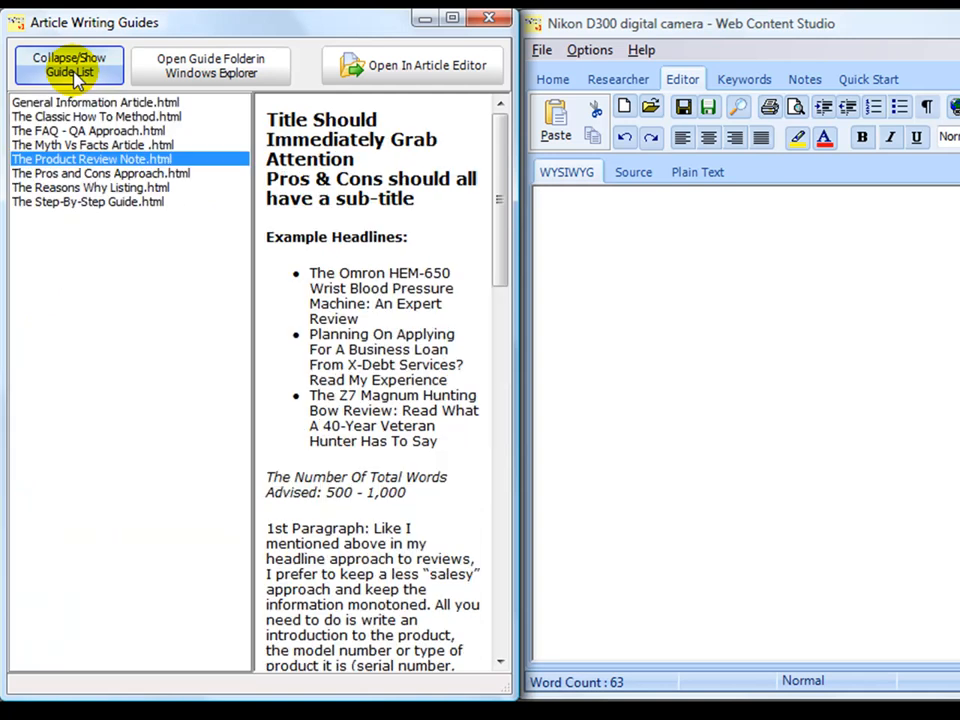
- Preview the writing guides from General Information Article to The Pros and Cons Approach, returning to General Information Article
click(62, 103)
click(63, 117)
click(63, 131)
click(64, 144)
click(76, 160)
click(66, 173)
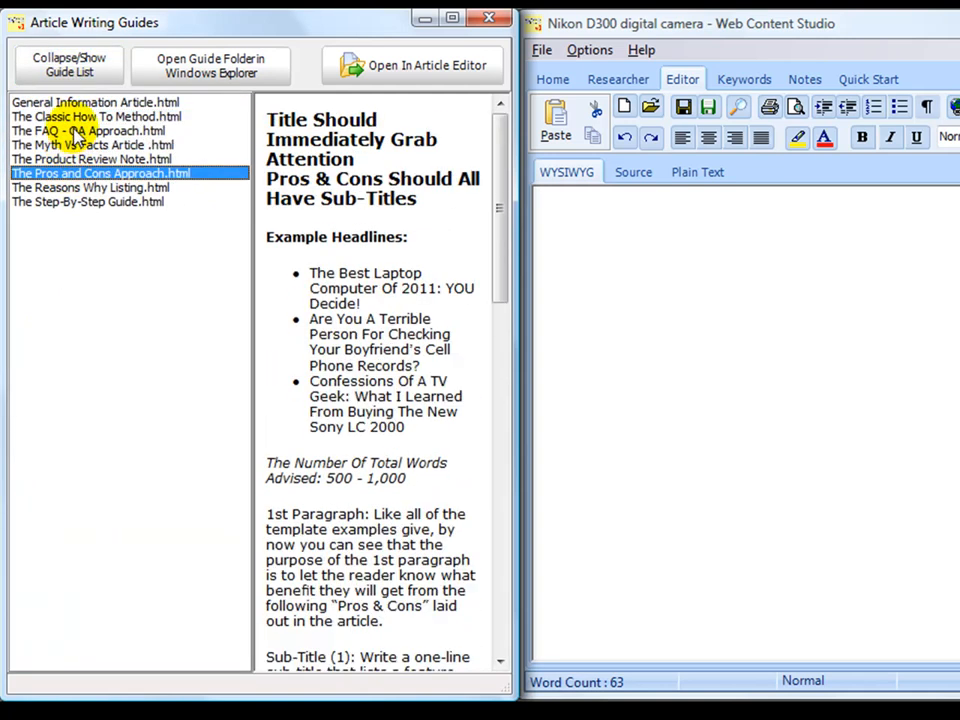
click(68, 103)
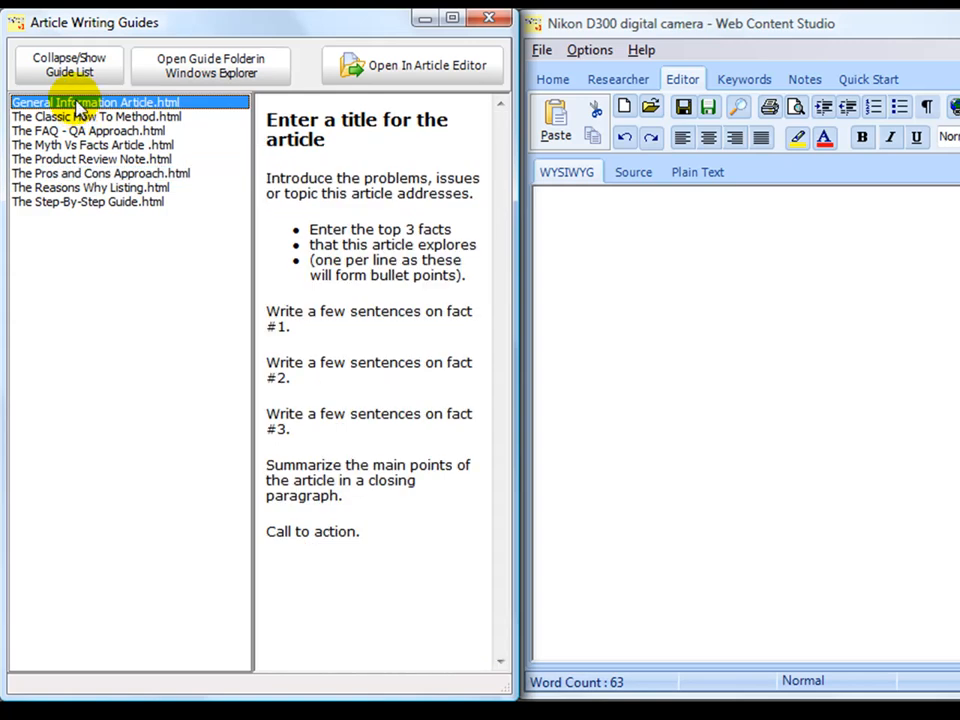
- Read through The Classic How To Method guide from its headline examples to the end and back
click(68, 118)
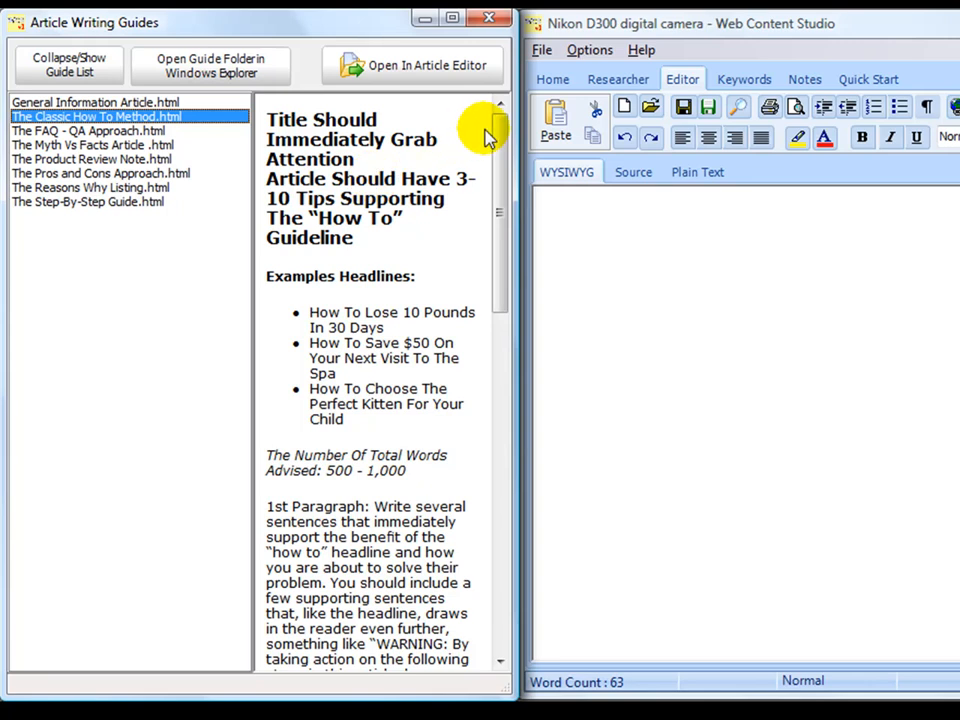
drag(499, 152, 499, 585)
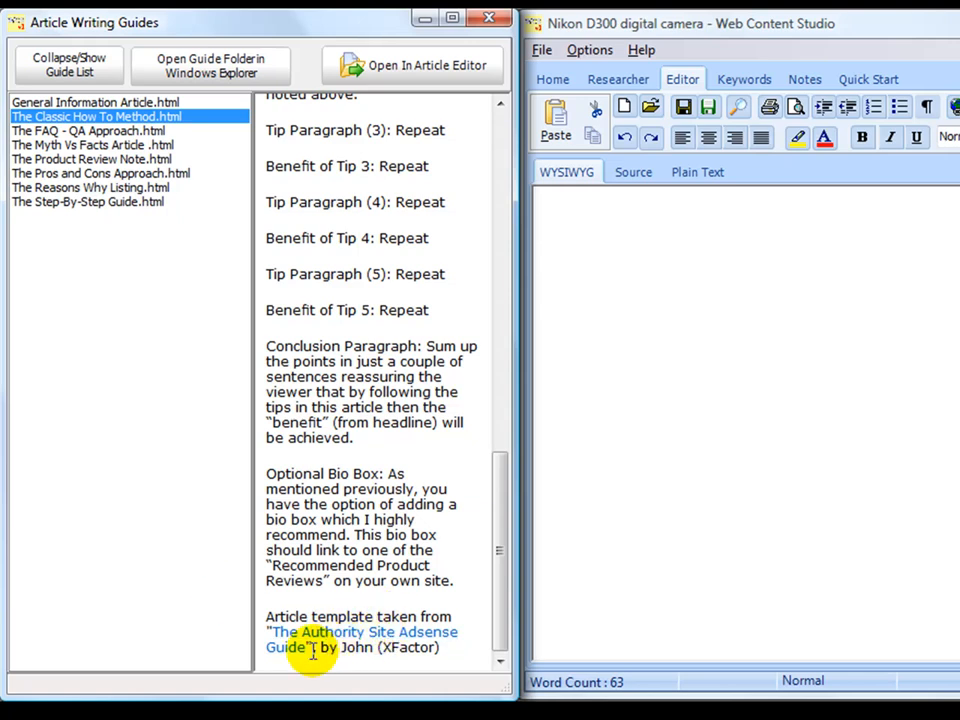
drag(499, 476, 499, 105)
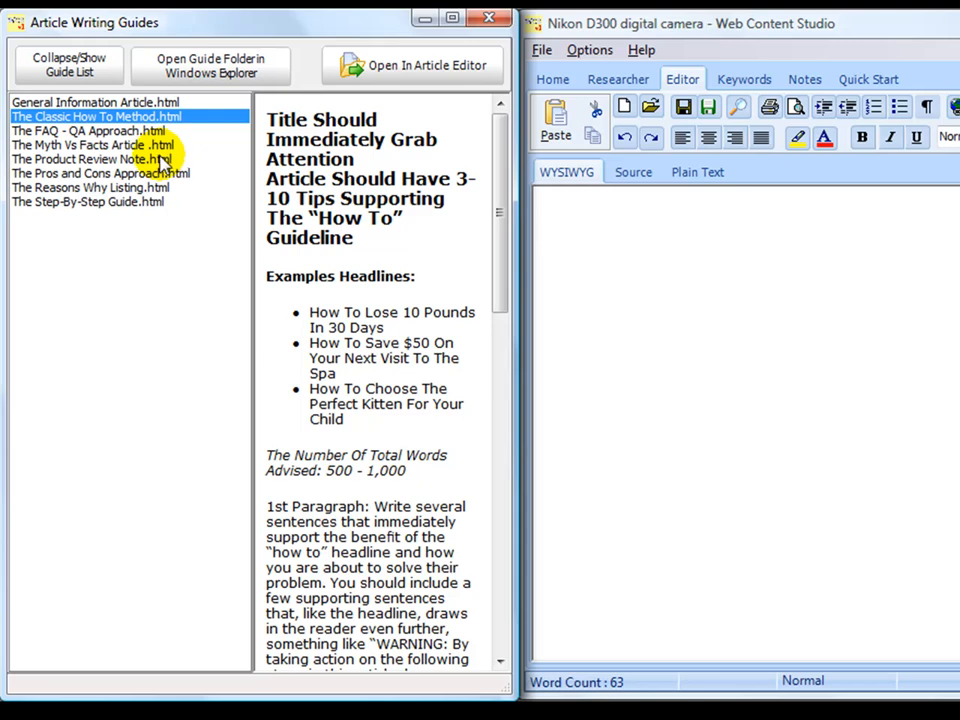
- View the FAQ - QA Approach guide, switch to The Product Review Note guide and collapse the guide list
click(135, 135)
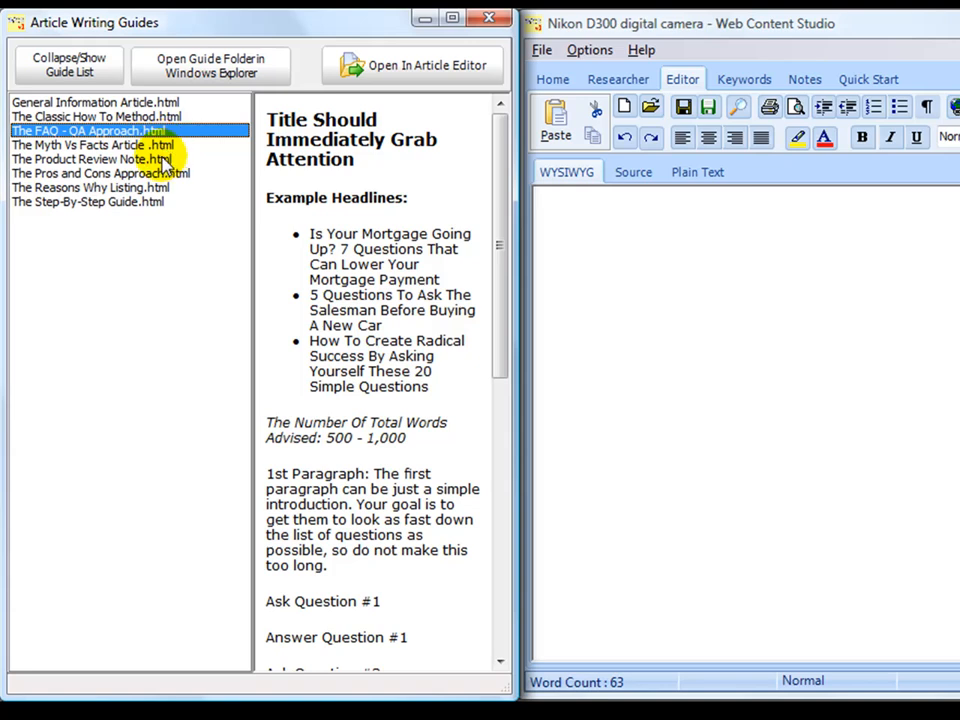
click(165, 160)
mouse_move(506, 133)
mouse_down()
mouse_move(497, 339)
mouse_move(511, 503)
mouse_move(499, 229)
mouse_move(508, 118)
mouse_up()
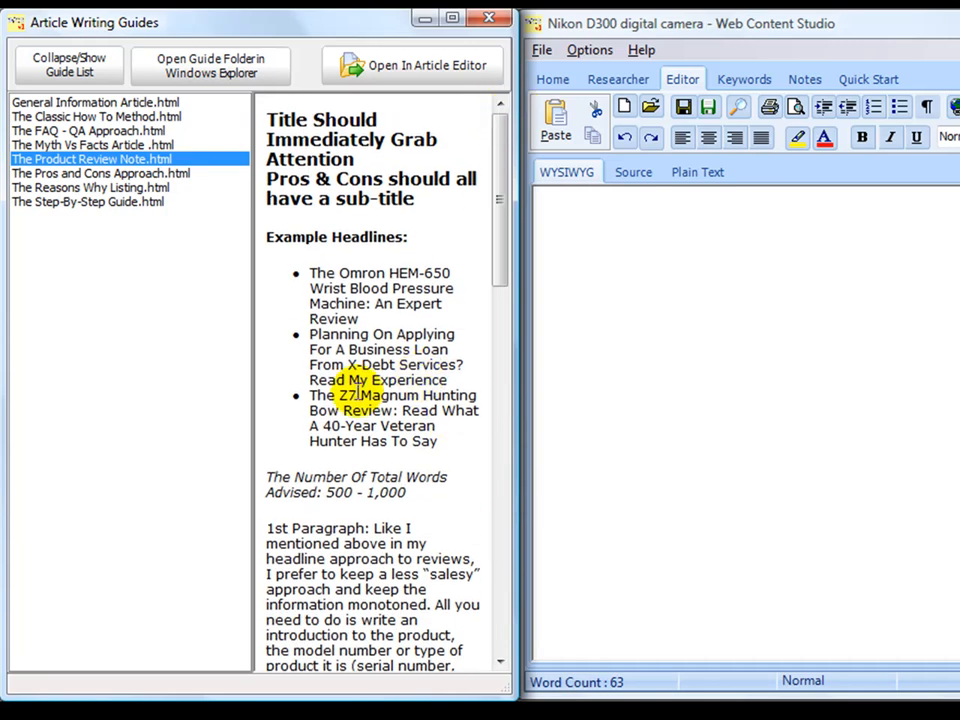
click(55, 68)
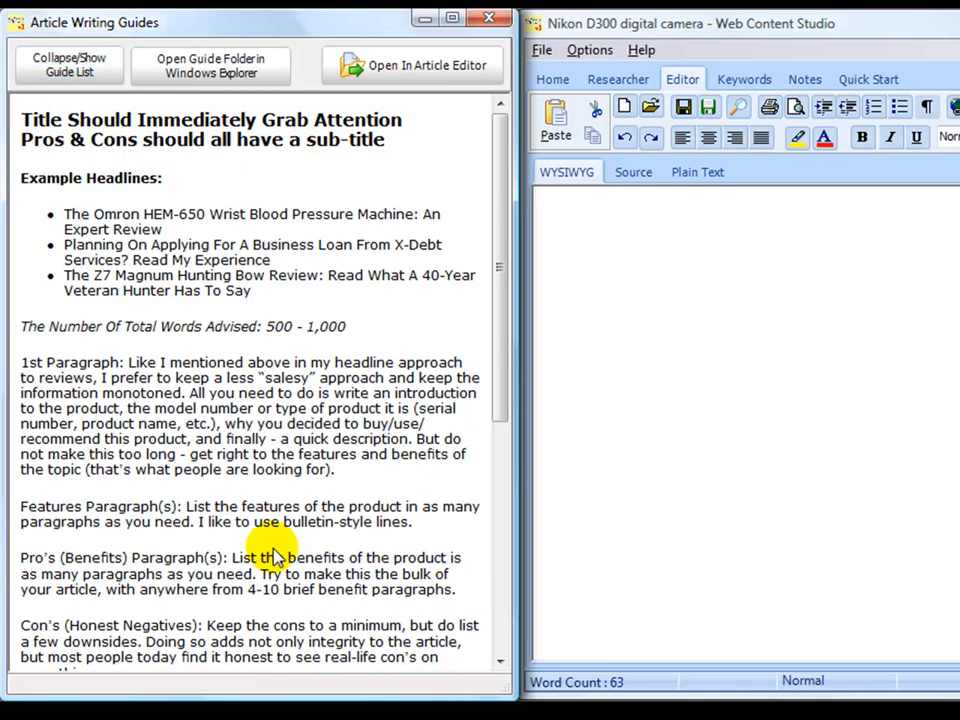
- Enter the sample text "fdgsfdgdsfgdfgdgfdgfdg" in the article editor and delete it again
click(722, 224)
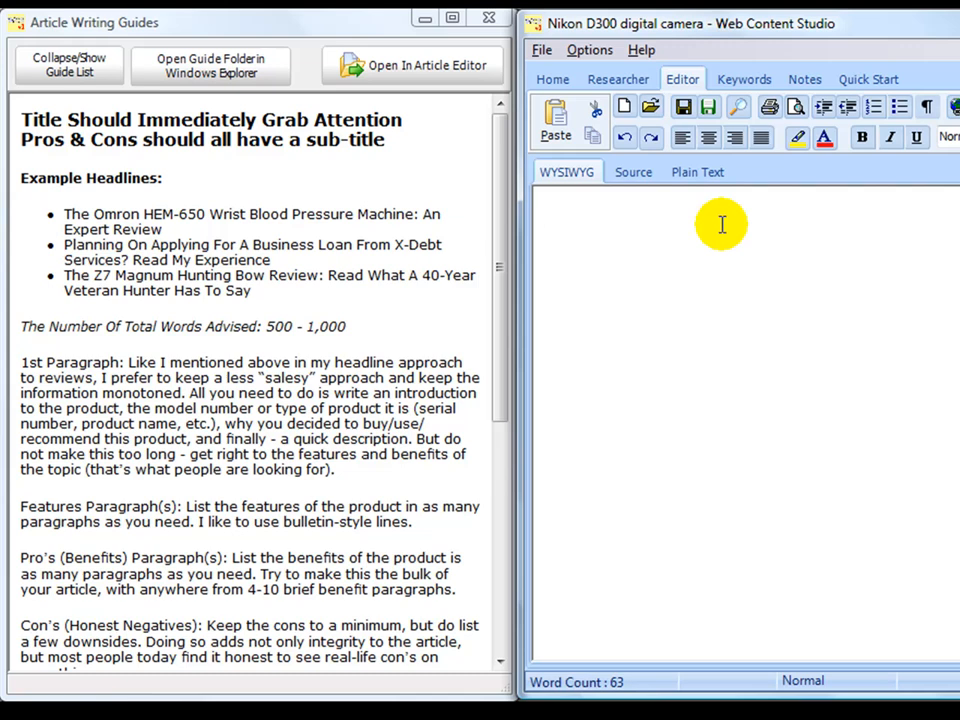
text(fdgsfdgdsfgdfgdgfdgfdg)
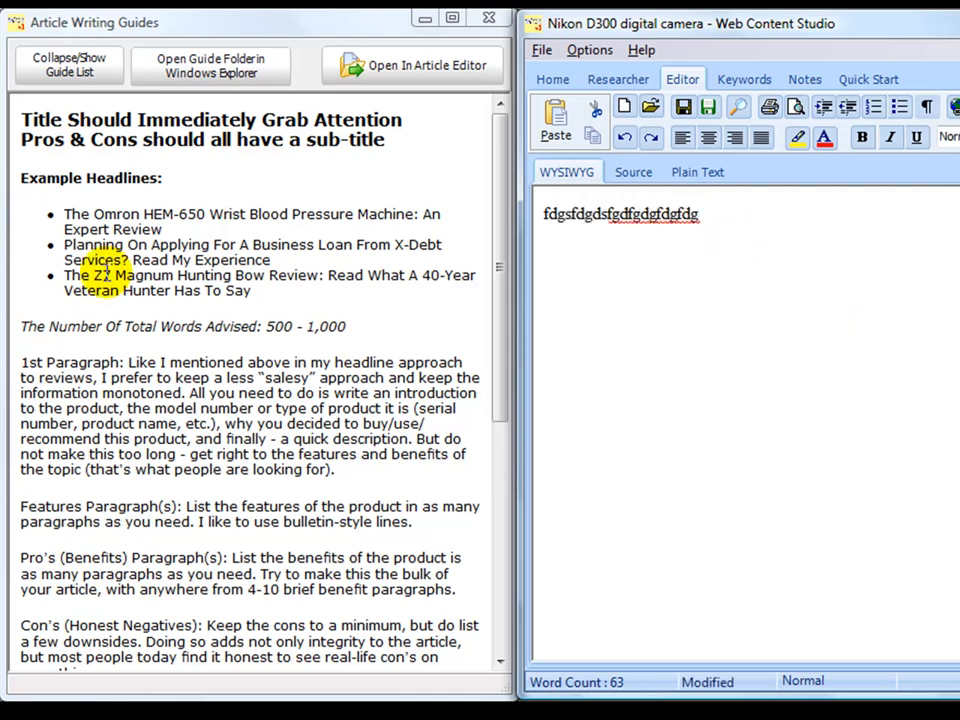
drag(789, 214, 443, 222)
key(BackSpace)
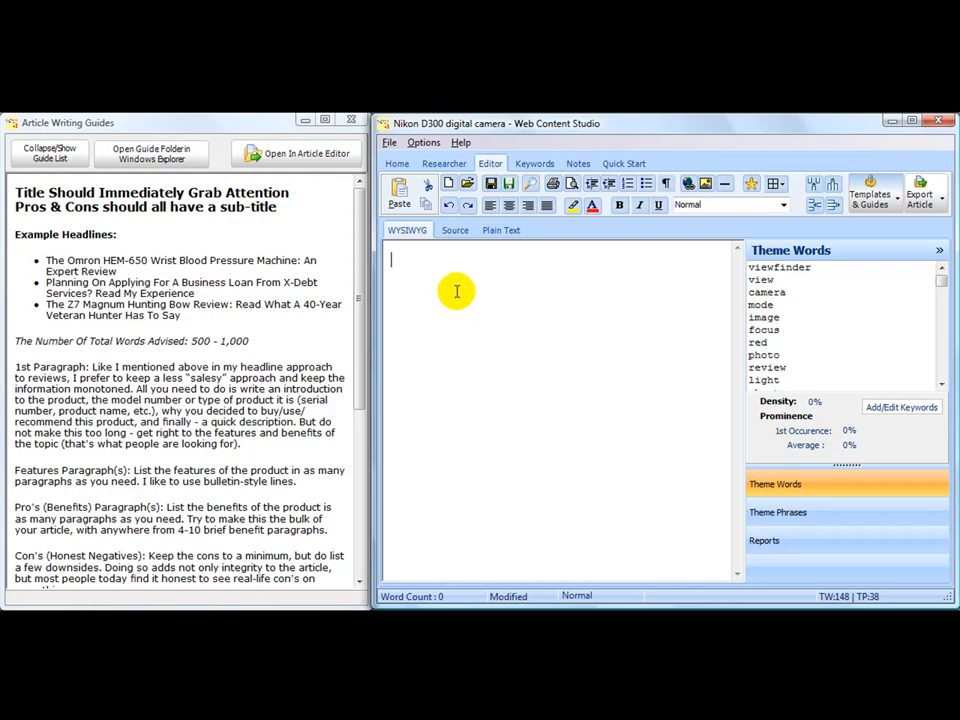
- Look through the theme words and theme phrases for the article, and return to the theme words
drag(942, 284, 944, 246)
click(891, 519)
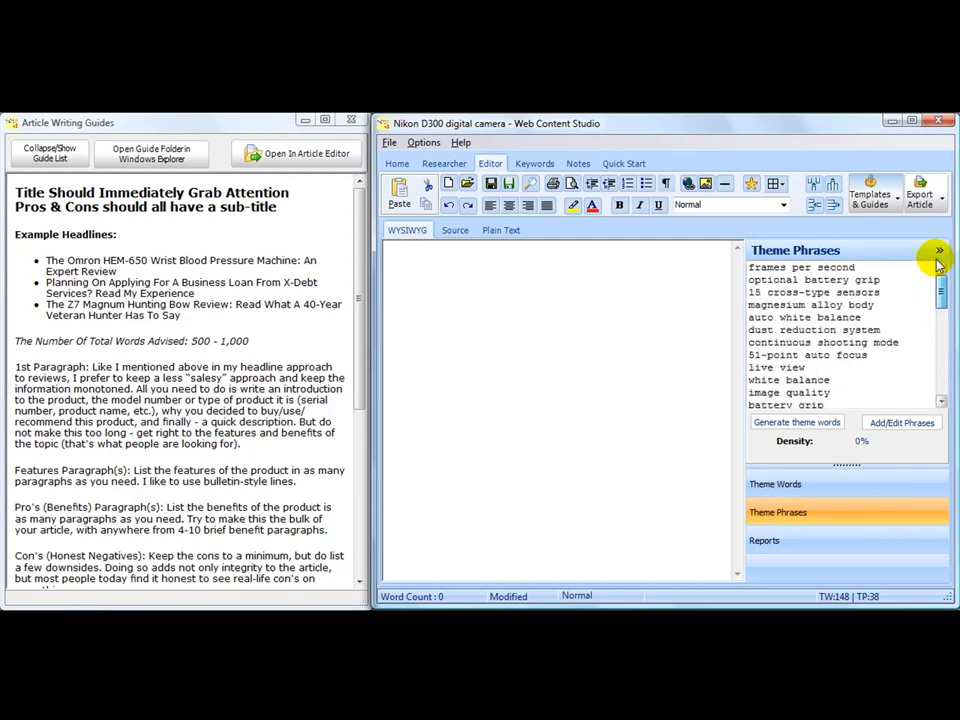
click(876, 490)
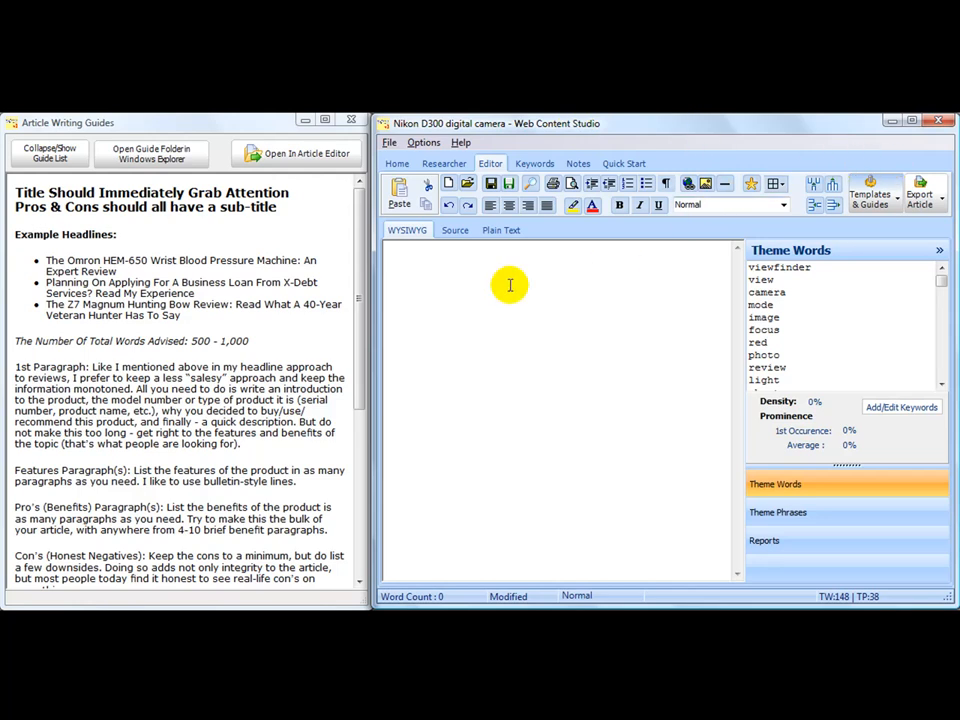
- Check the researched Nikon D300 text in the Researcher's scratch pad and return to the article editor
click(435, 163)
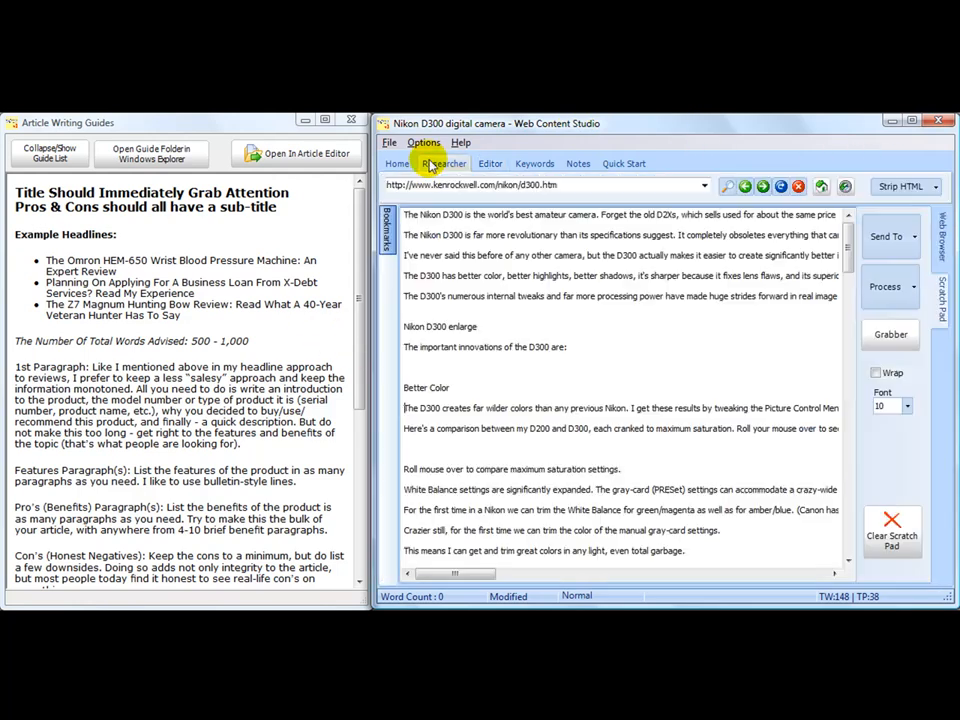
click(488, 165)
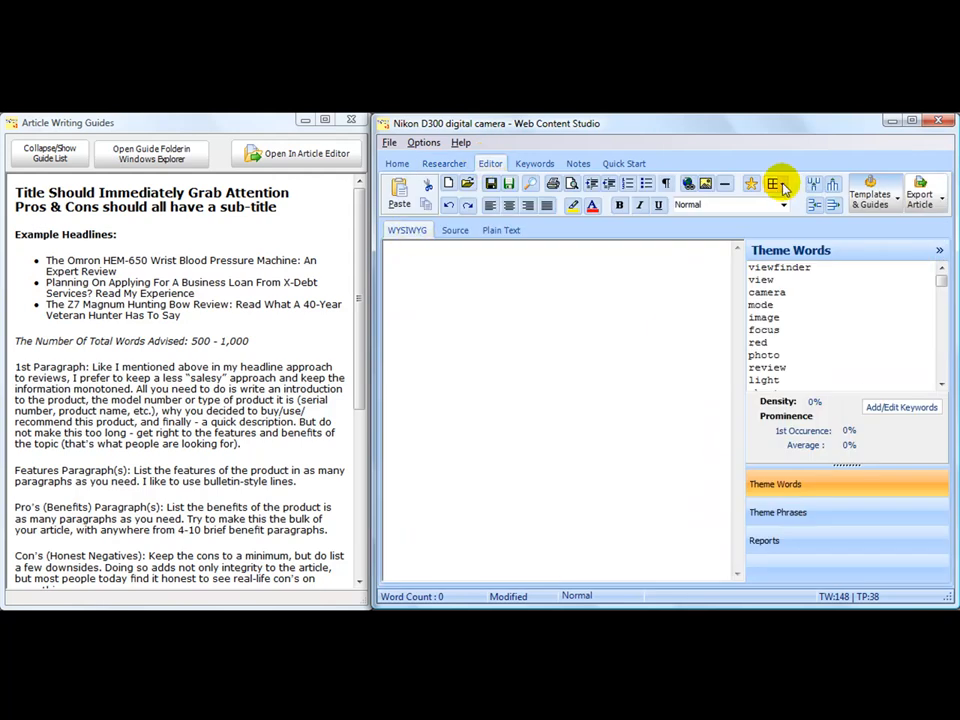
click(443, 163)
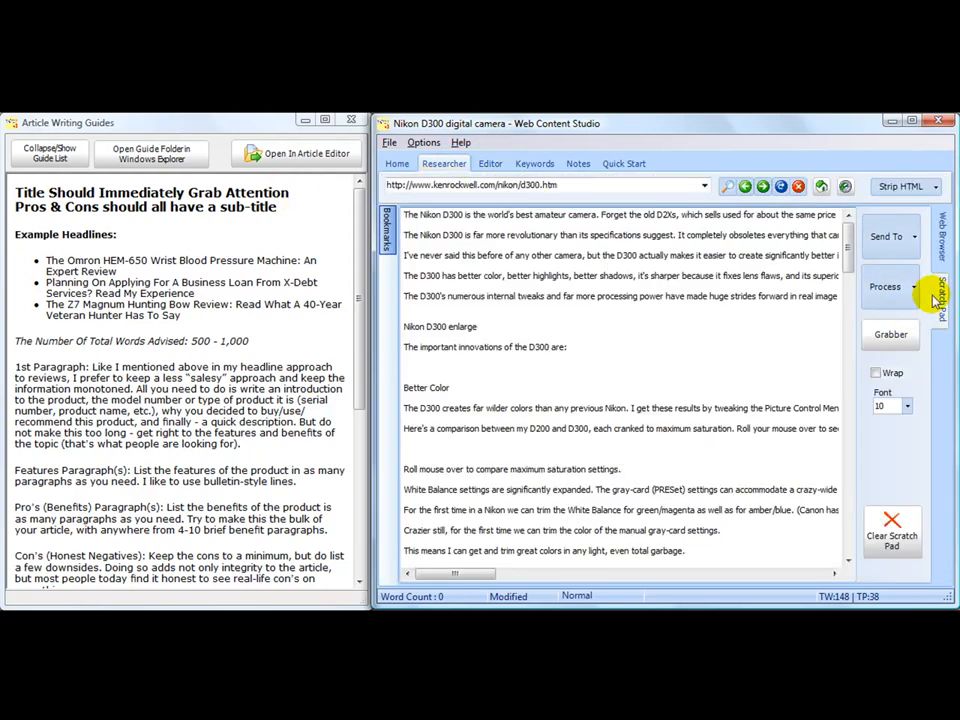
click(500, 166)
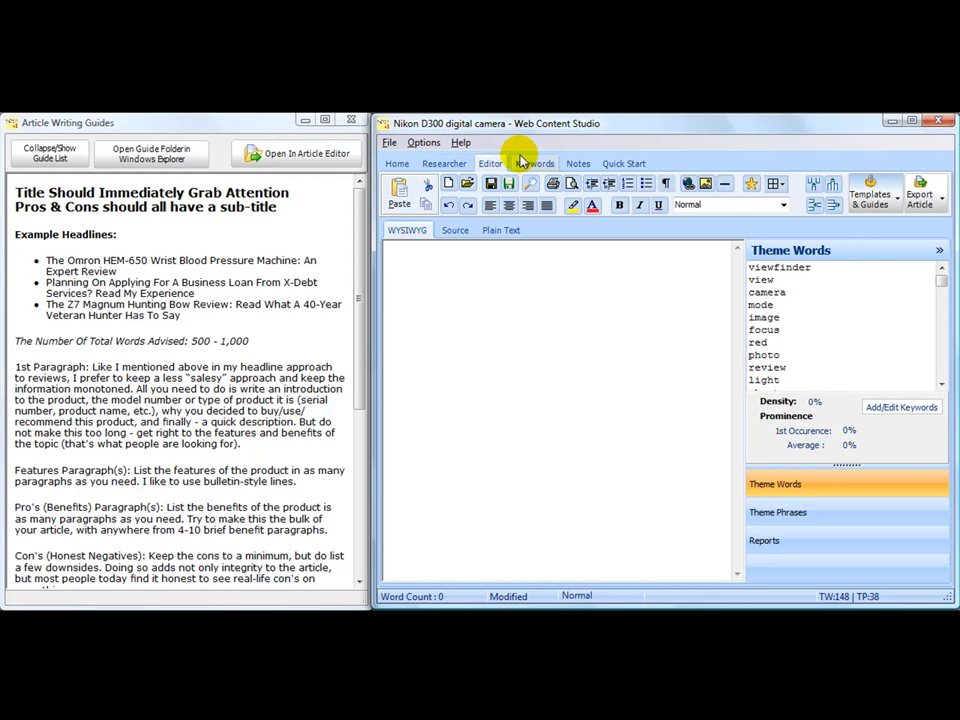
- Open the PopUp Scratch Pad, shorten the Article Writing Guides window and place the scratch pad directly below it
click(751, 188)
drag(238, 355, 645, 289)
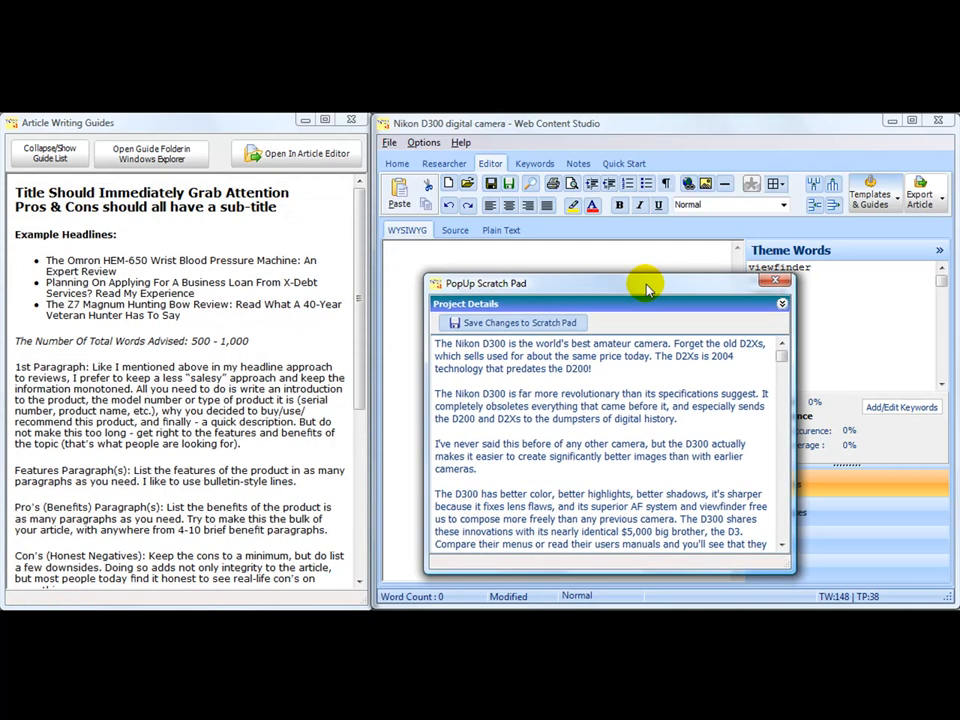
drag(210, 602, 261, 300)
drag(573, 285, 155, 320)
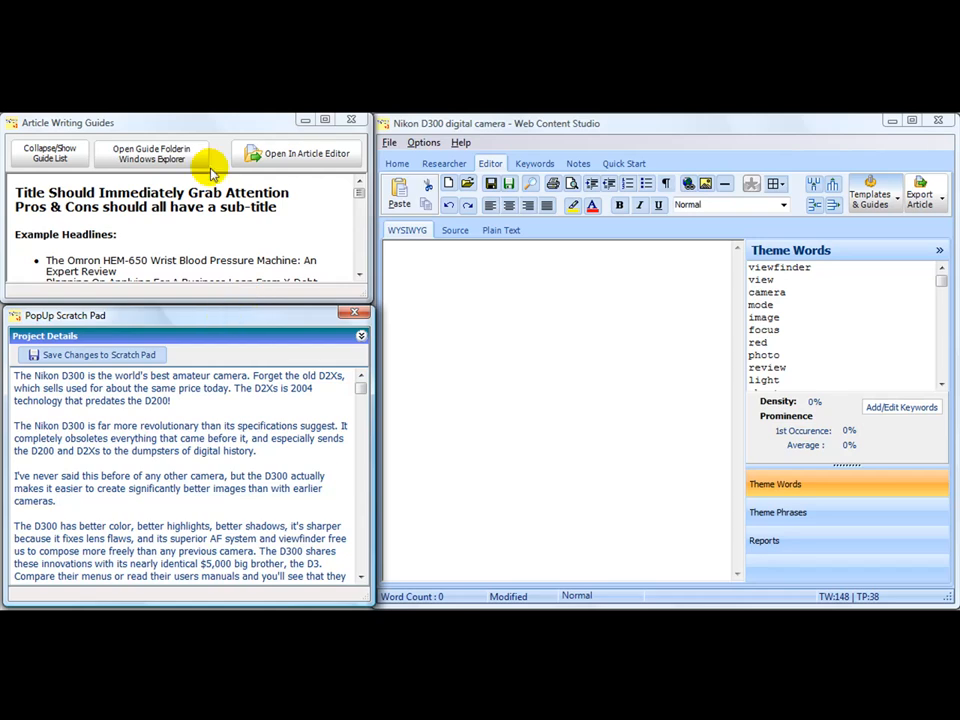
- Read the product review guide down to its features paragraph advice and place the cursor in the empty article
mouse_move(359, 190)
mouse_down()
mouse_move(360, 266)
mouse_move(364, 184)
mouse_up()
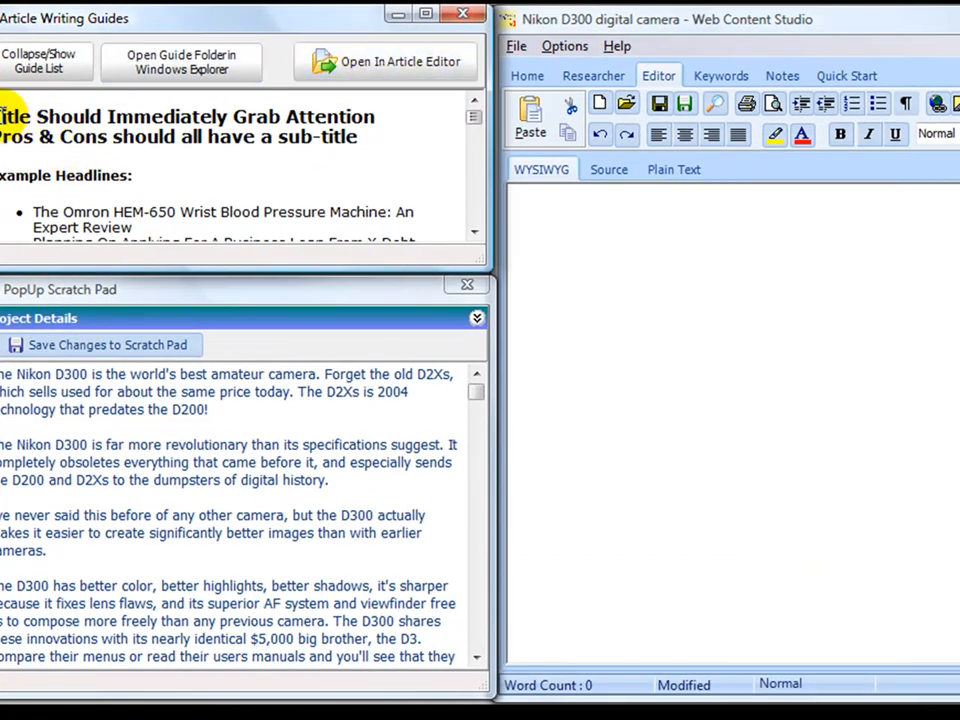
drag(5, 122, 247, 280)
click(757, 346)
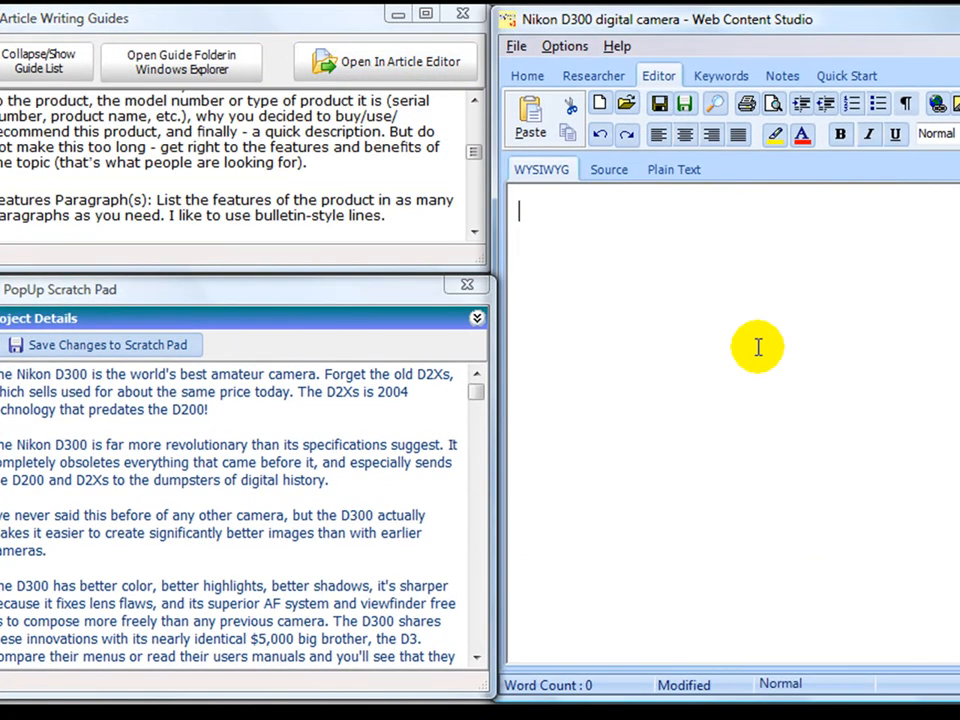
- Send the product review guide to the article editor and enlarge the scratch pad to fill the height beside it
click(398, 65)
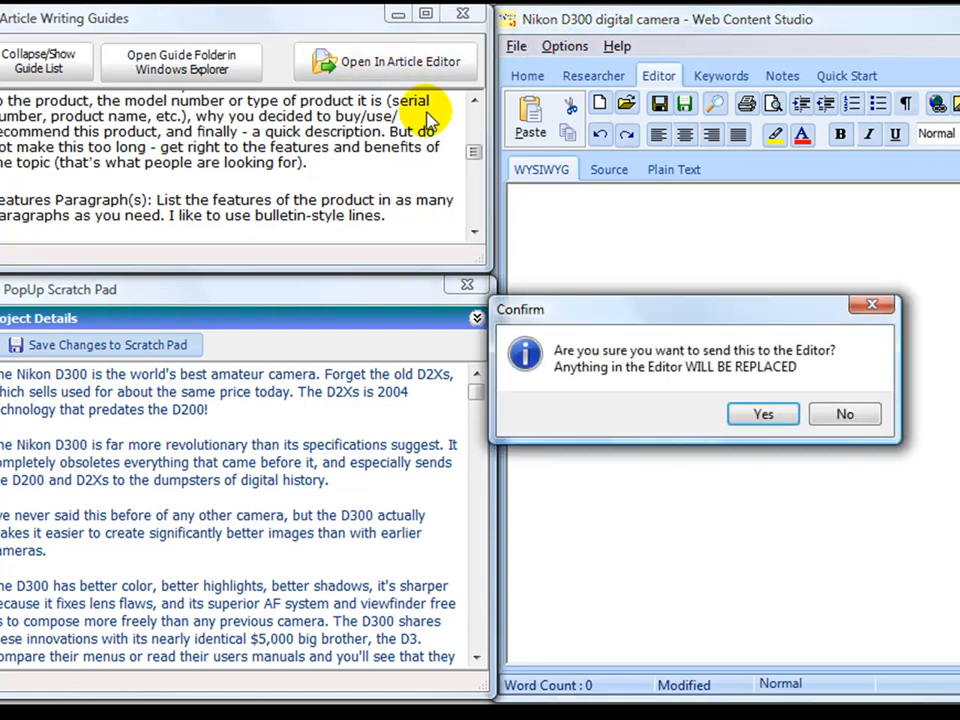
click(772, 416)
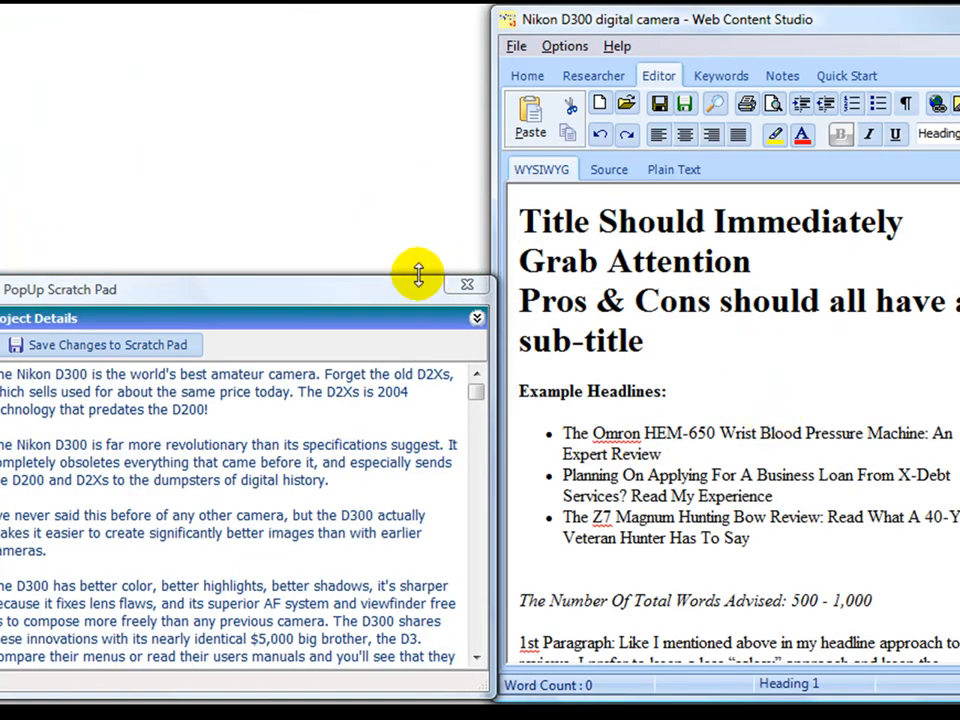
drag(418, 274, 446, 8)
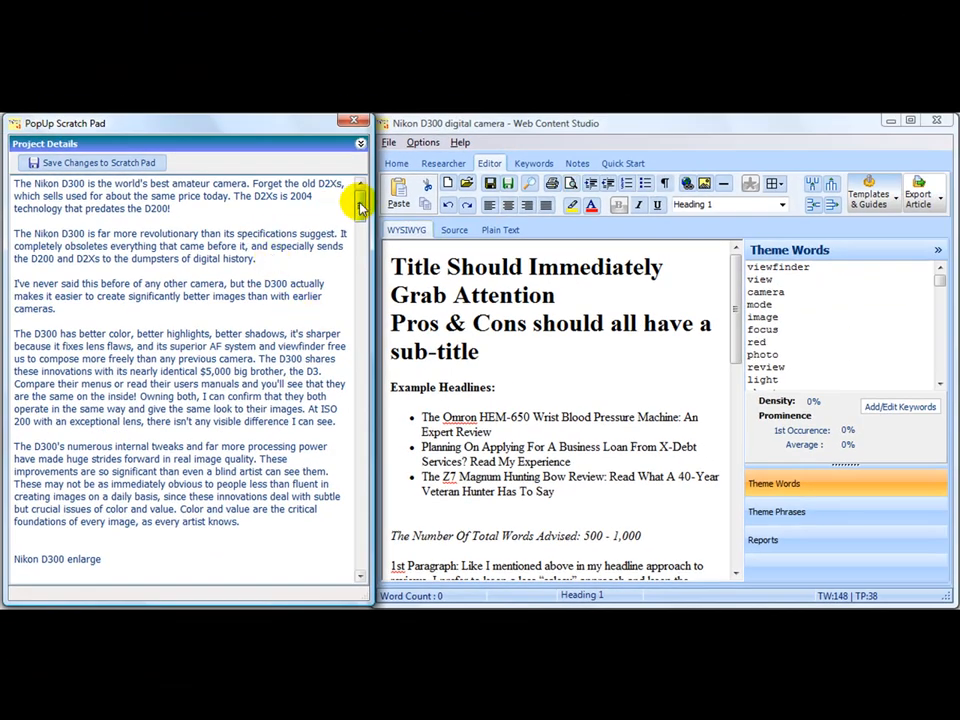
mouse_move(362, 205)
mouse_down()
mouse_move(349, 336)
mouse_move(357, 548)
mouse_move(366, 186)
mouse_up()
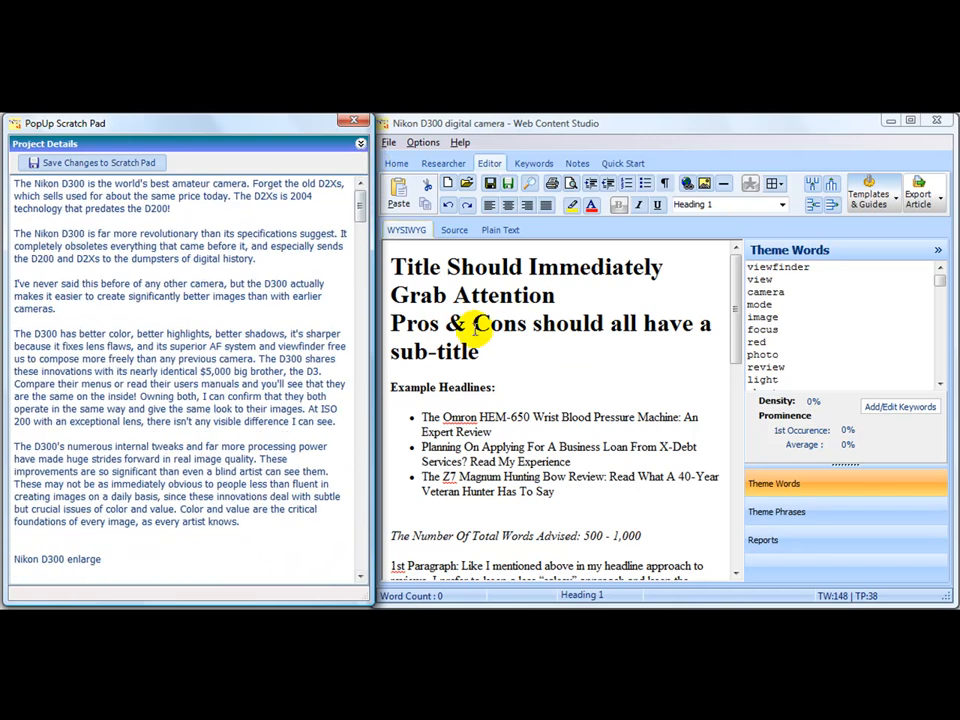
- Replace the guide's placeholder title with the headline Nikon D300 - the world's best "Amateur" digital camera?
drag(492, 351, 378, 266)
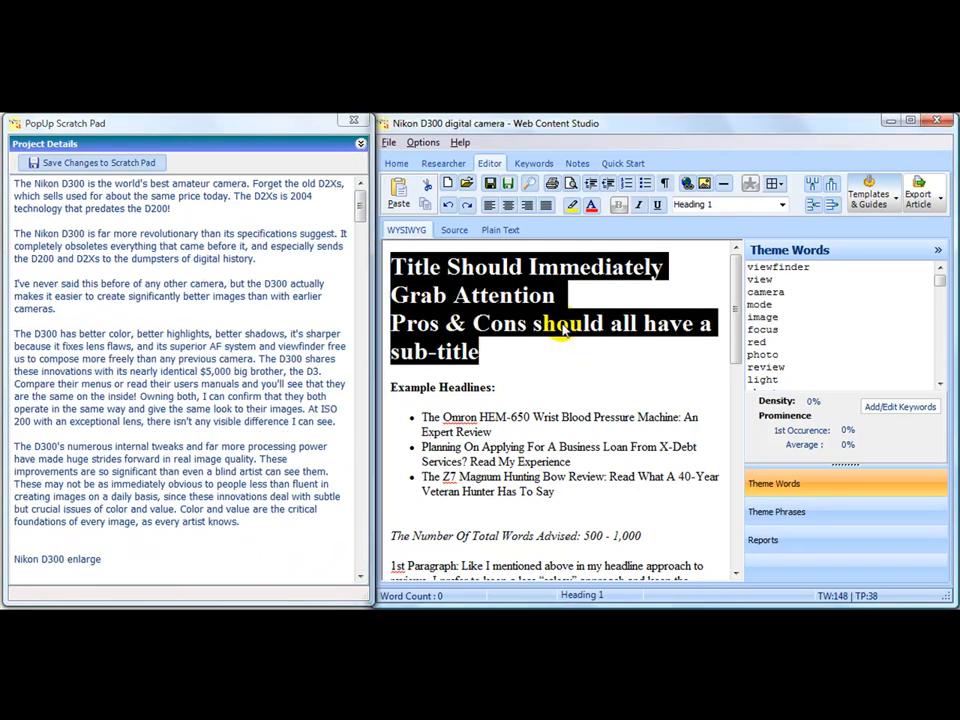
click(870, 195)
drag(508, 353, 370, 250)
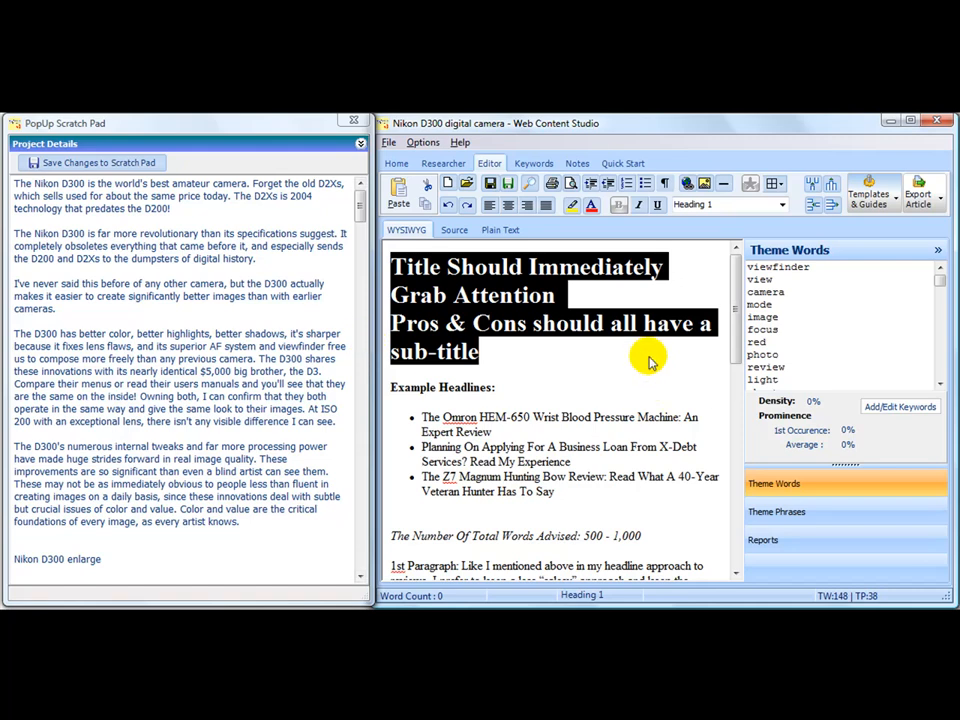
text(Nikon D300 - the worl)
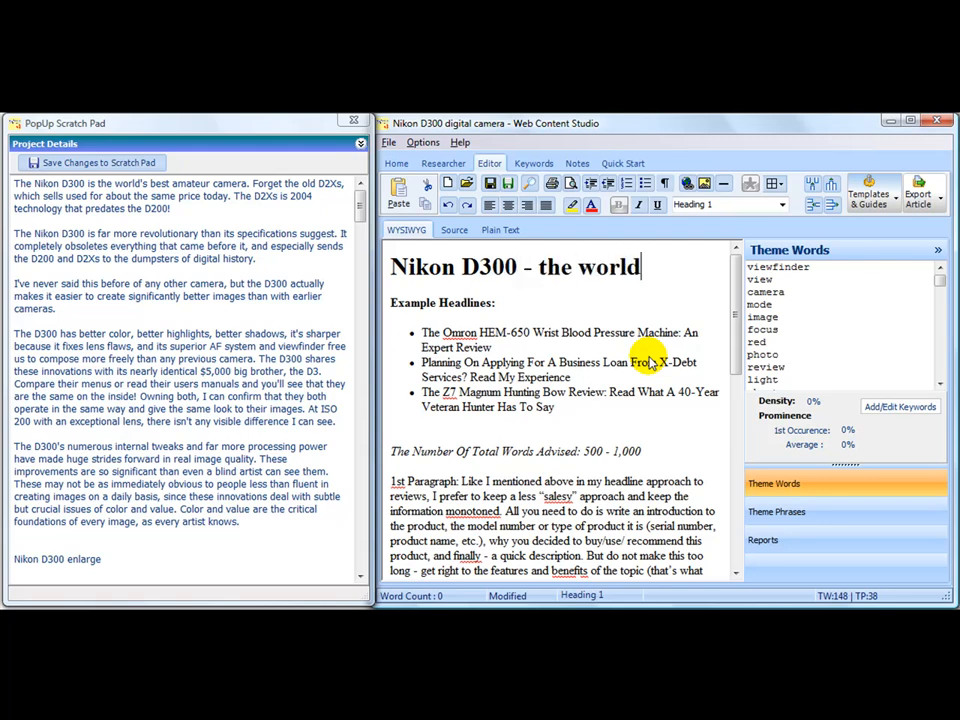
text(d)
key(BackSpace)
text("A)
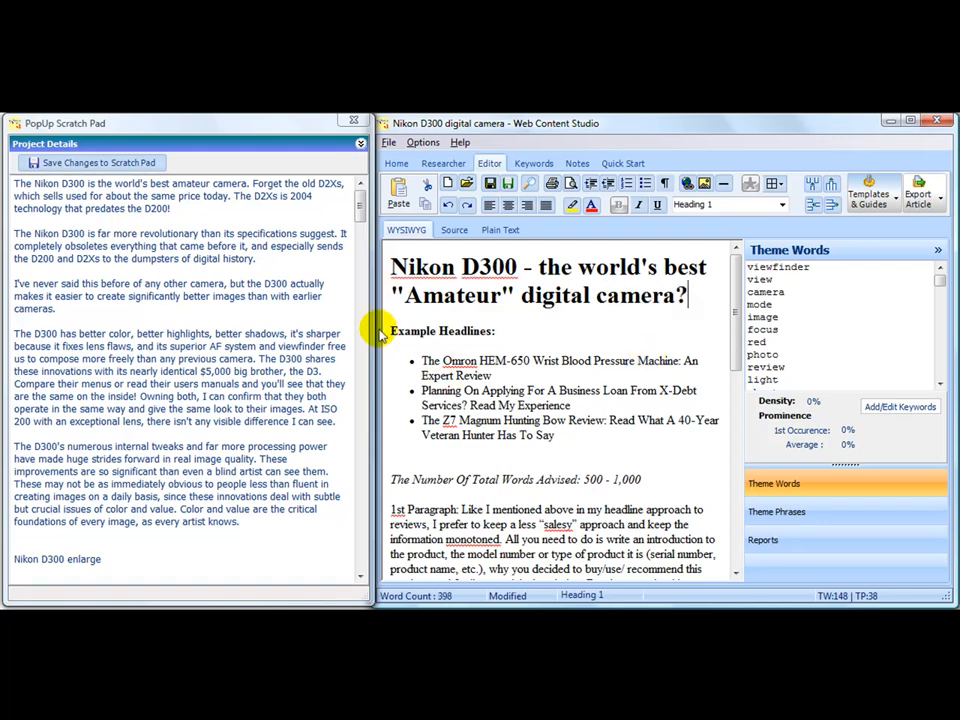
- Delete the example headlines and word count advice, and replace the first paragraph's instructions with "This writing"
drag(390, 330, 677, 472)
key(Delete)
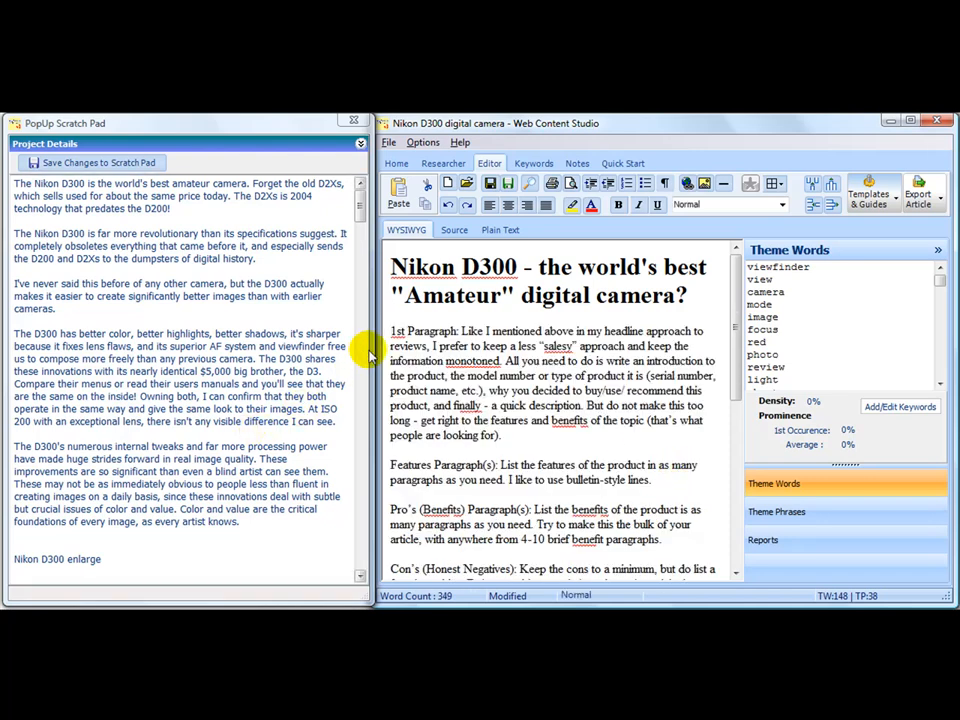
drag(391, 331, 447, 335)
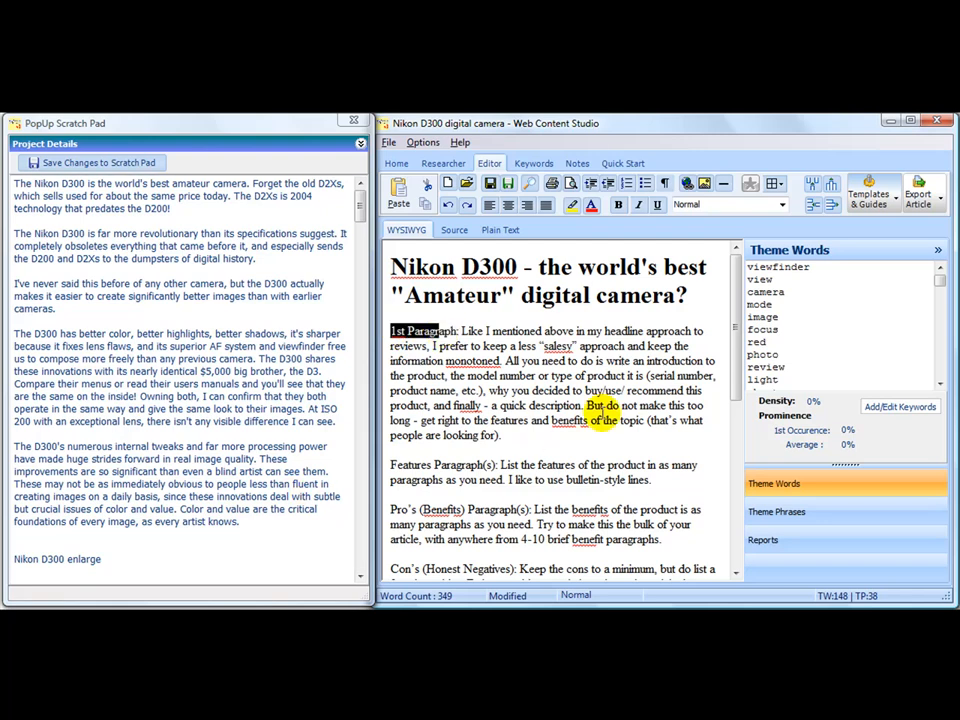
click(118, 196)
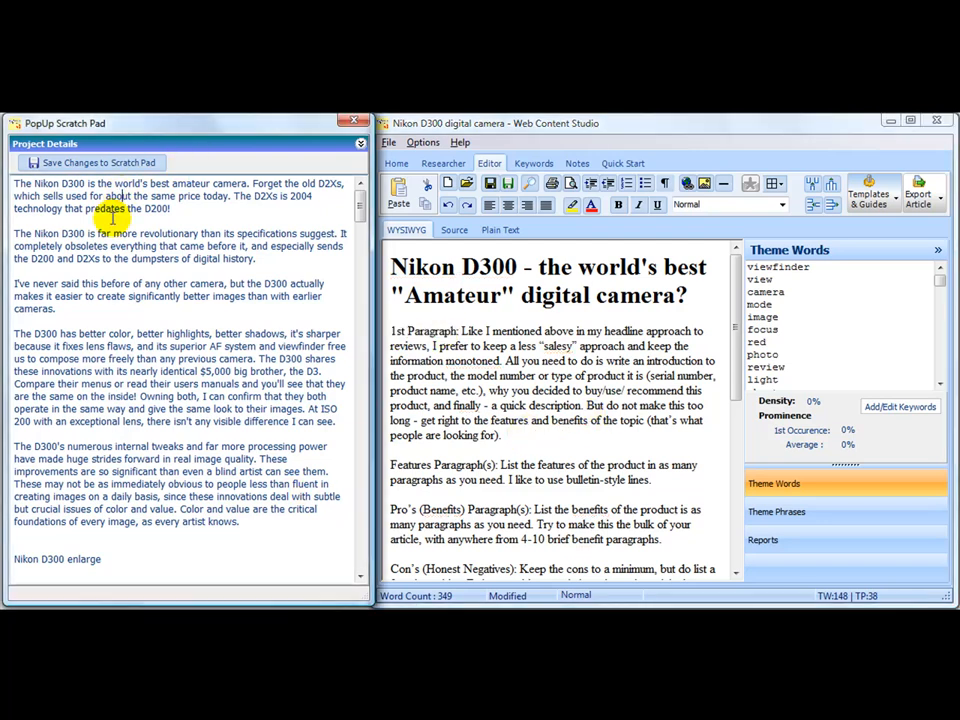
drag(359, 205, 392, 189)
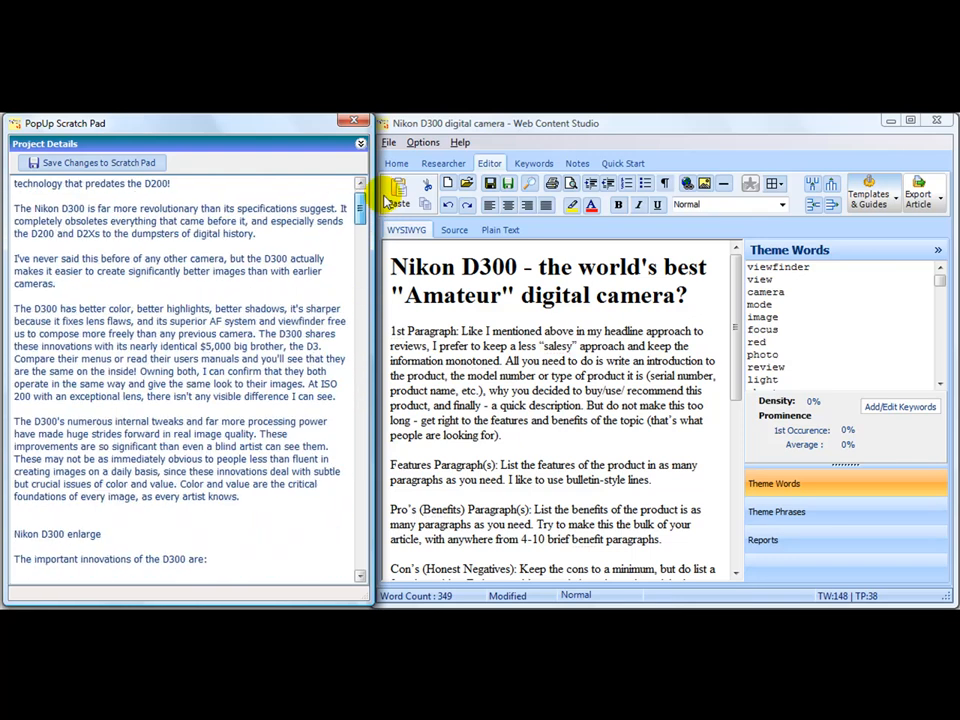
drag(575, 458, 391, 330)
click(506, 429)
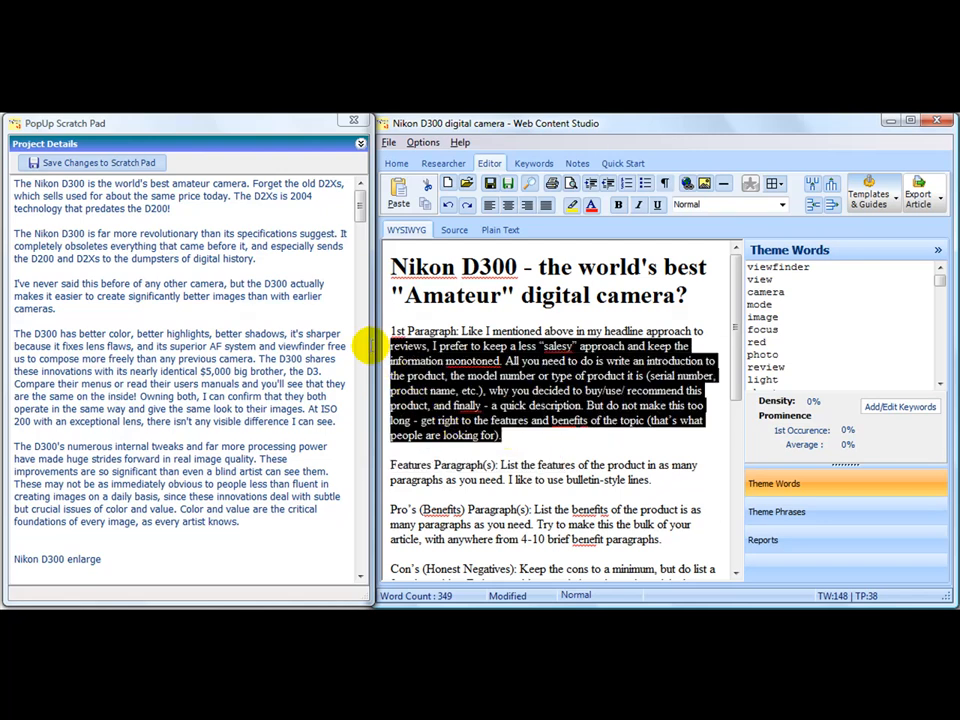
text(This writing)
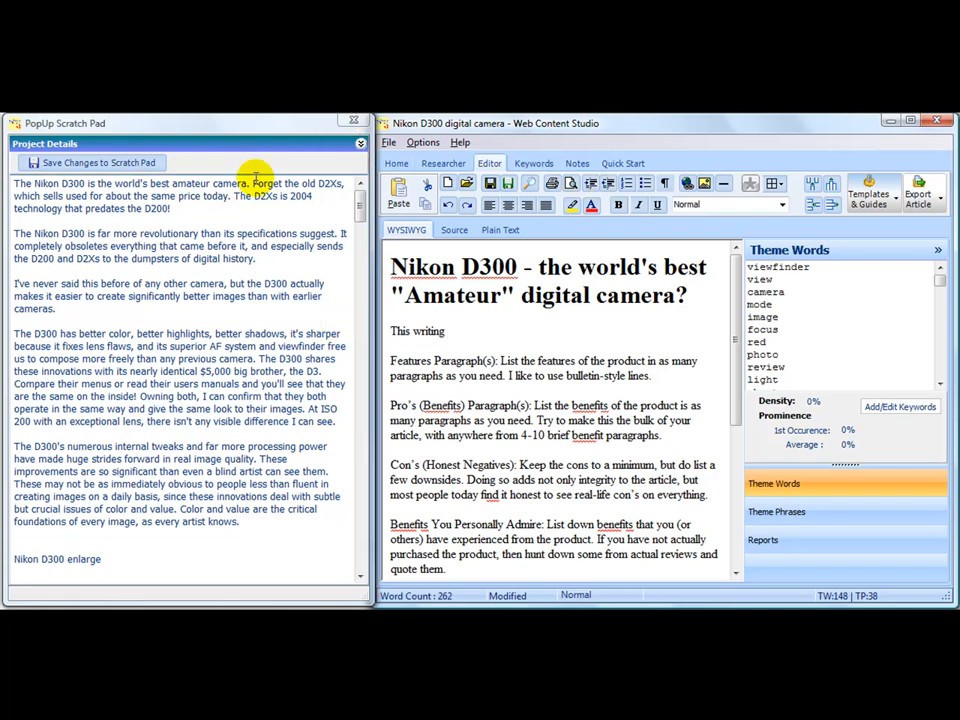
- Reopen the Article Writing Guides, move the scratch pad beneath them, and close the guides
click(901, 206)
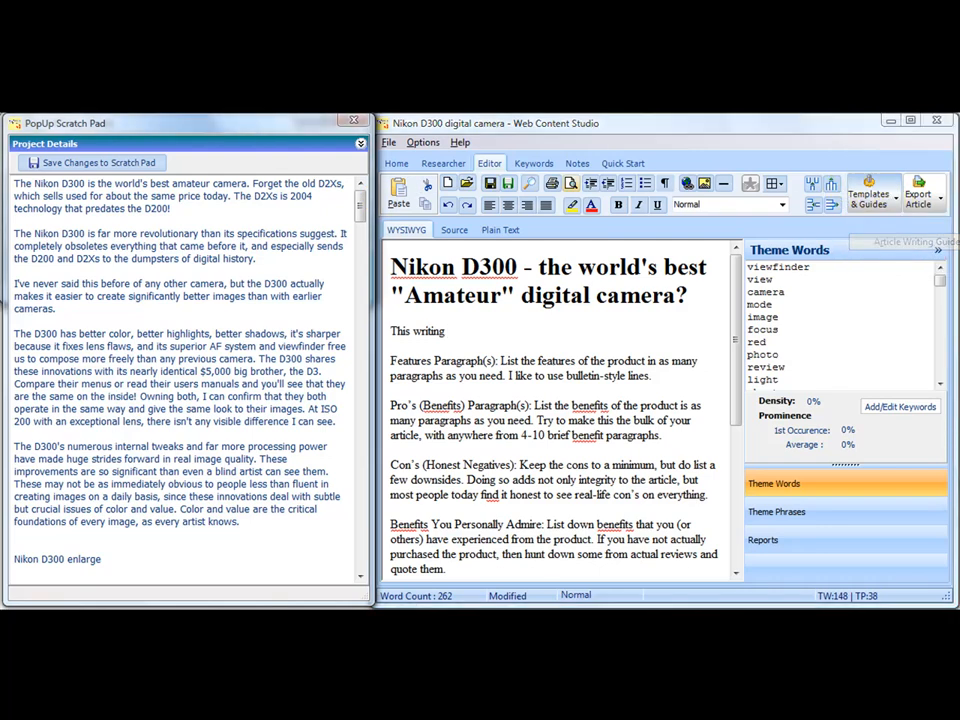
drag(173, 119, 161, 313)
click(582, 421)
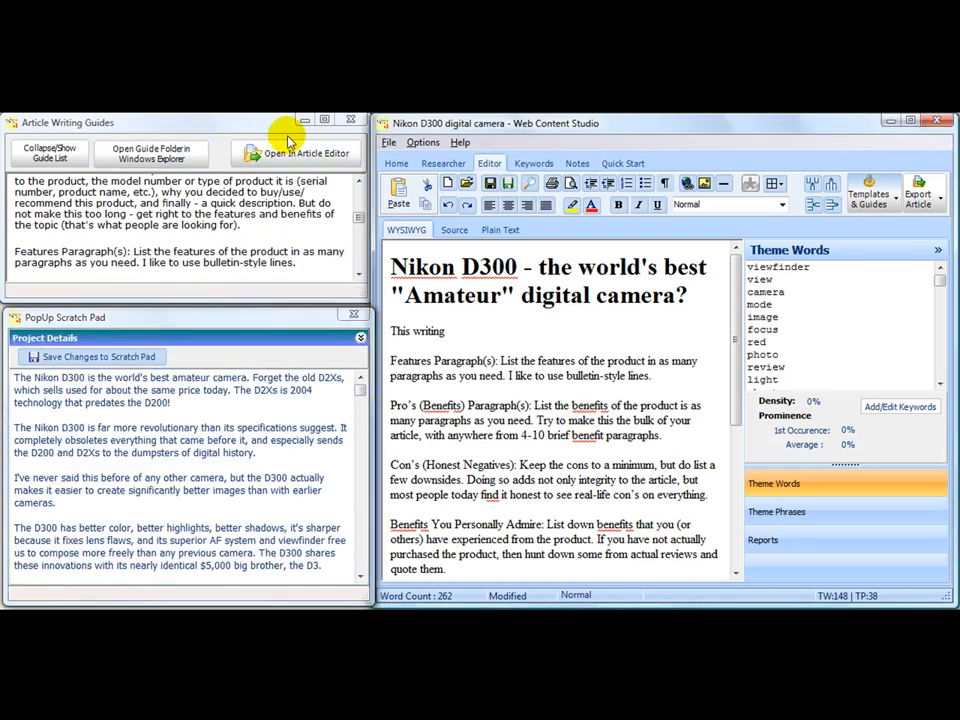
click(348, 122)
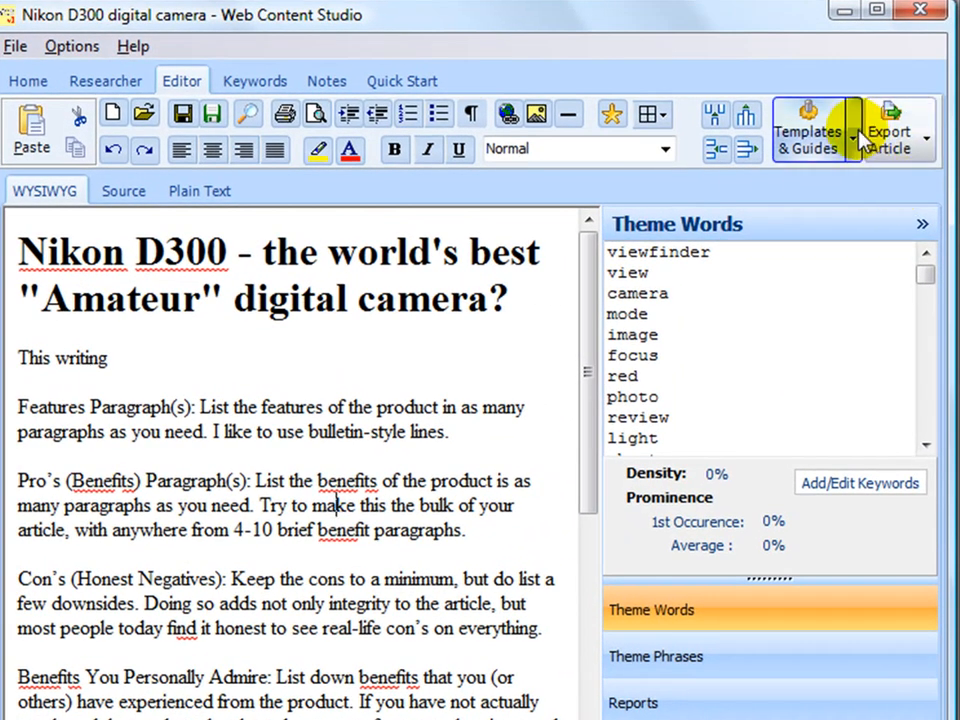
- Open the article templates, load the Product Review template and move its window beside the editor
click(869, 162)
click(840, 178)
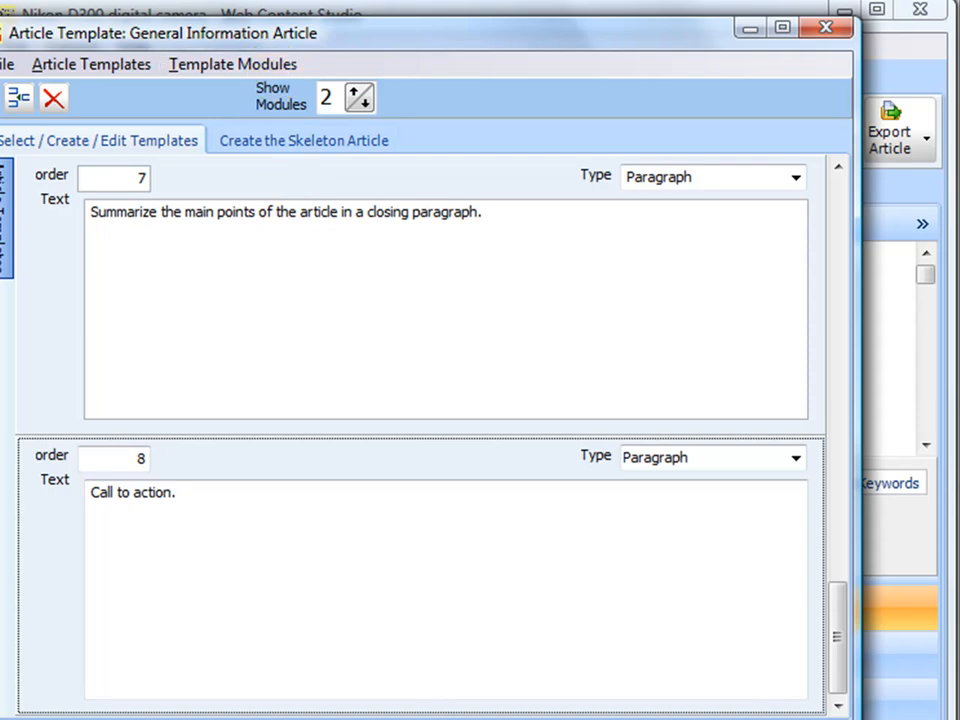
mouse_move(5, 240)
click(40, 224)
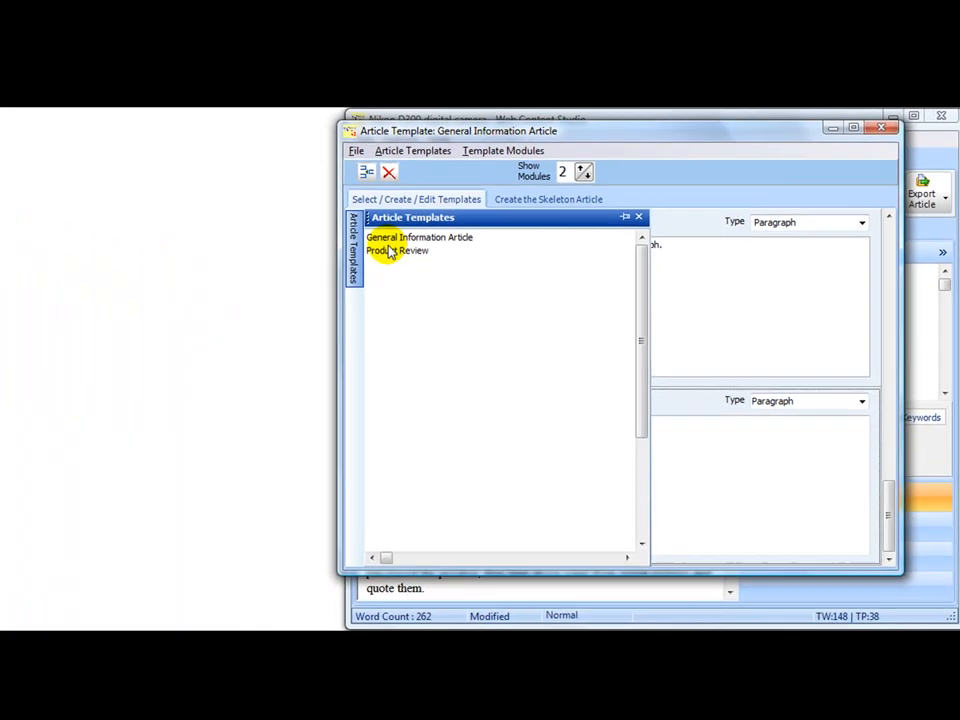
drag(706, 141, 368, 130)
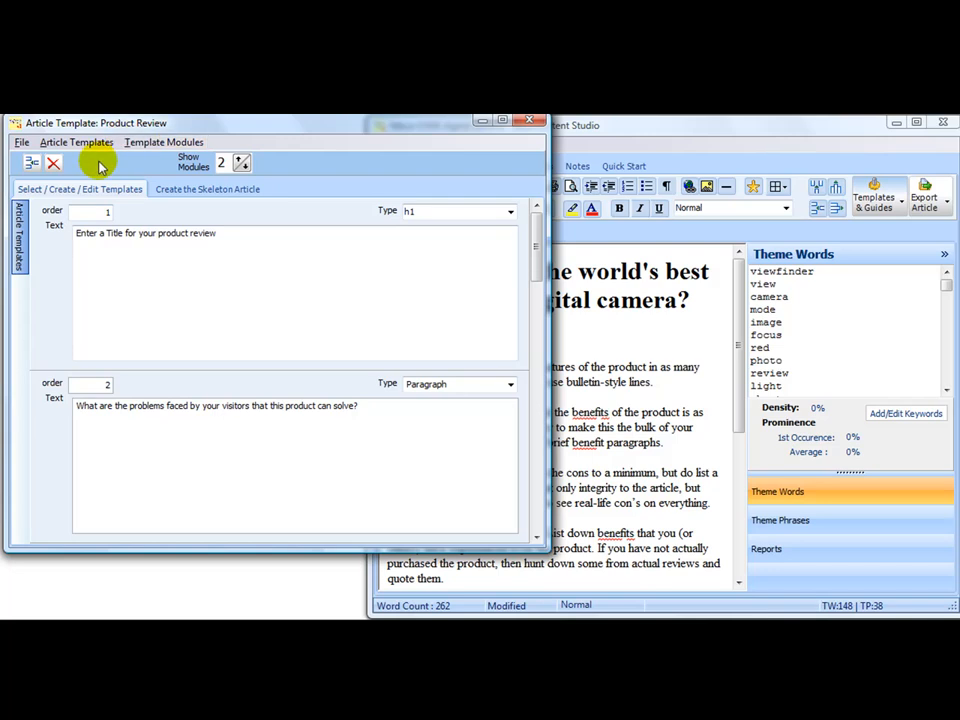
click(148, 144)
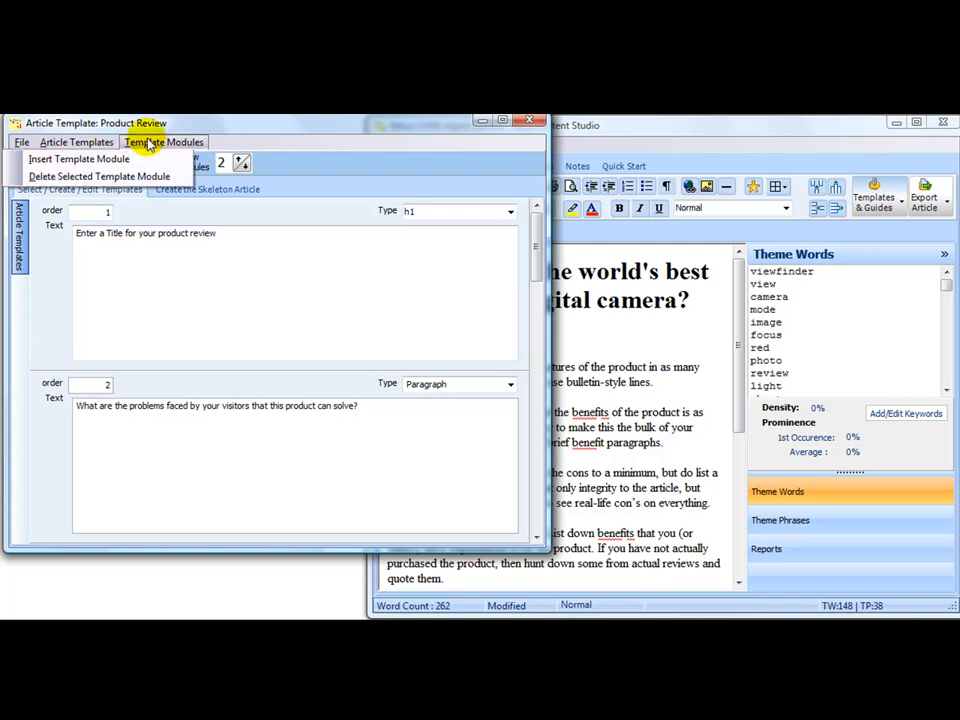
click(150, 118)
click(84, 144)
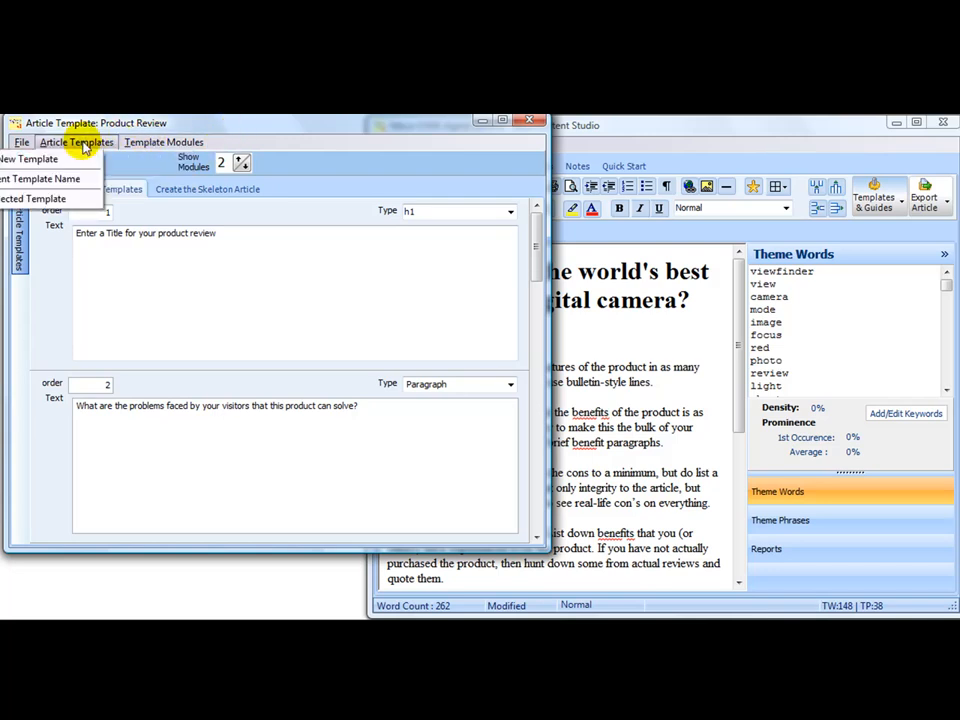
click(142, 126)
- Clear the article editor and send it a skeleton article created from the Product Review template
click(201, 192)
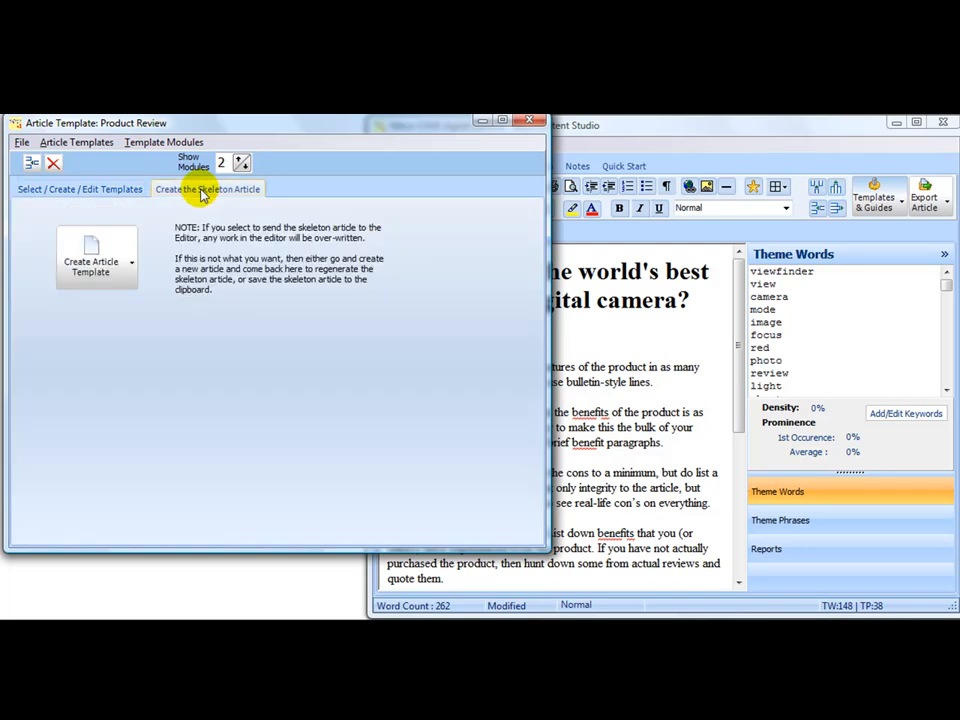
click(597, 225)
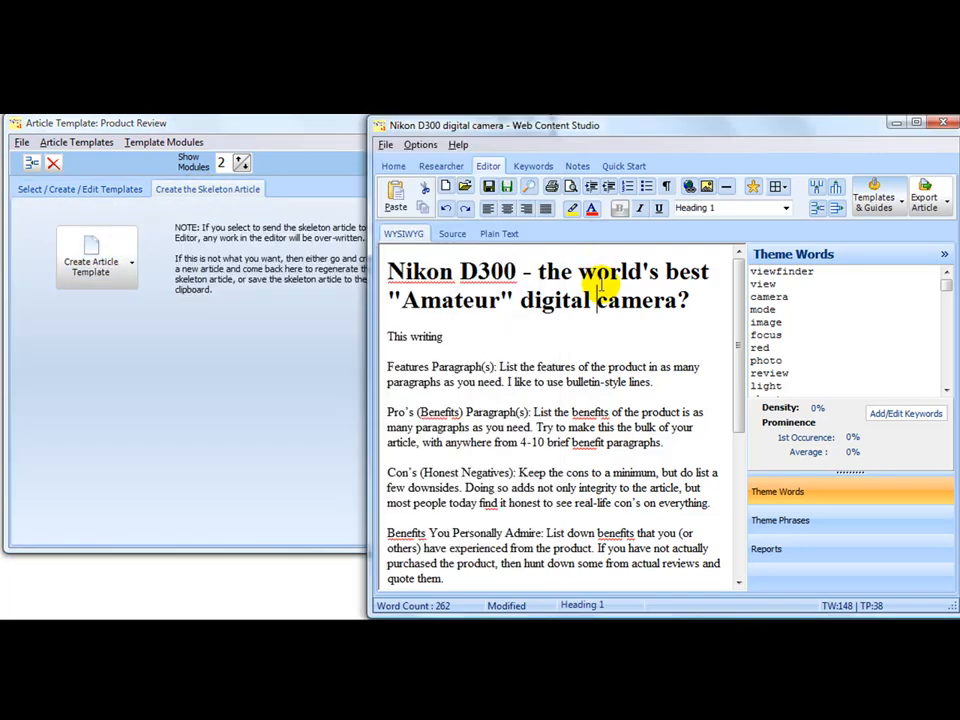
right_click(621, 286)
click(688, 398)
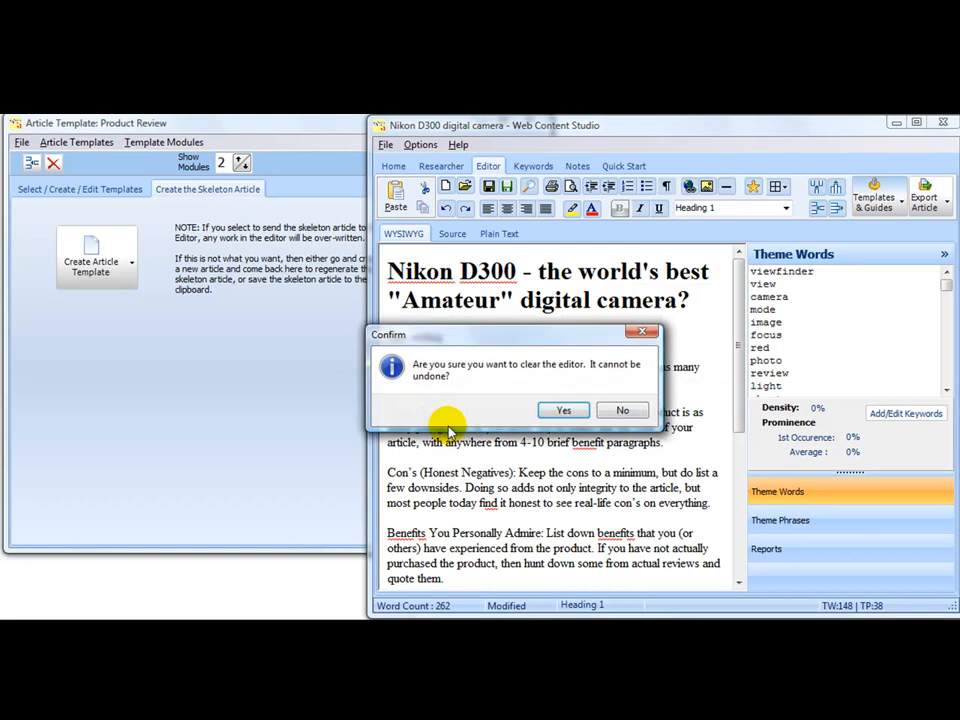
click(559, 409)
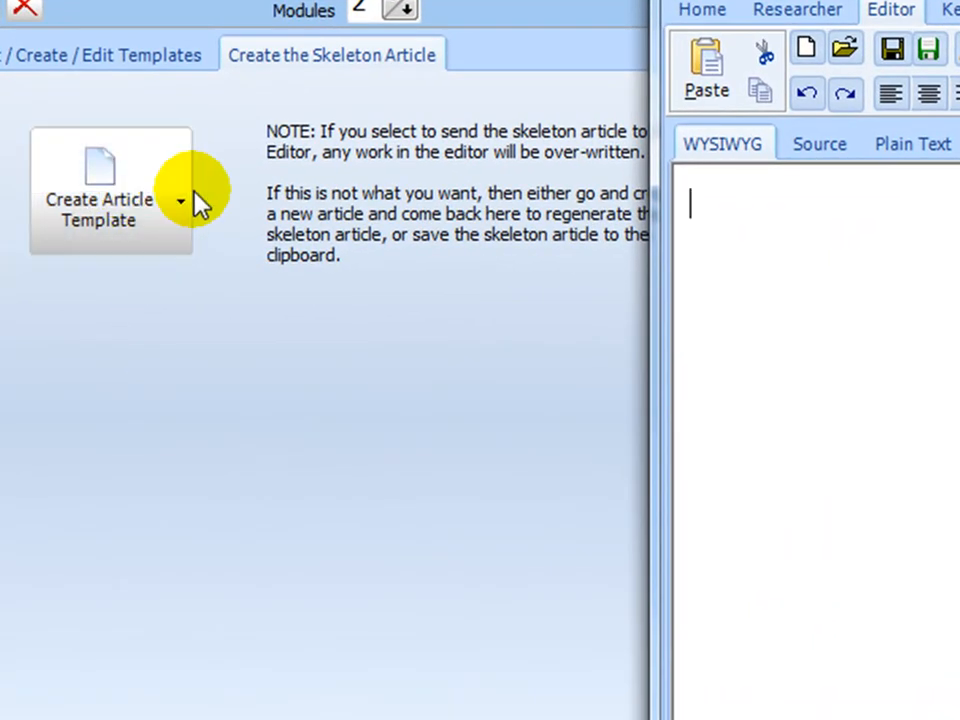
click(181, 201)
click(184, 313)
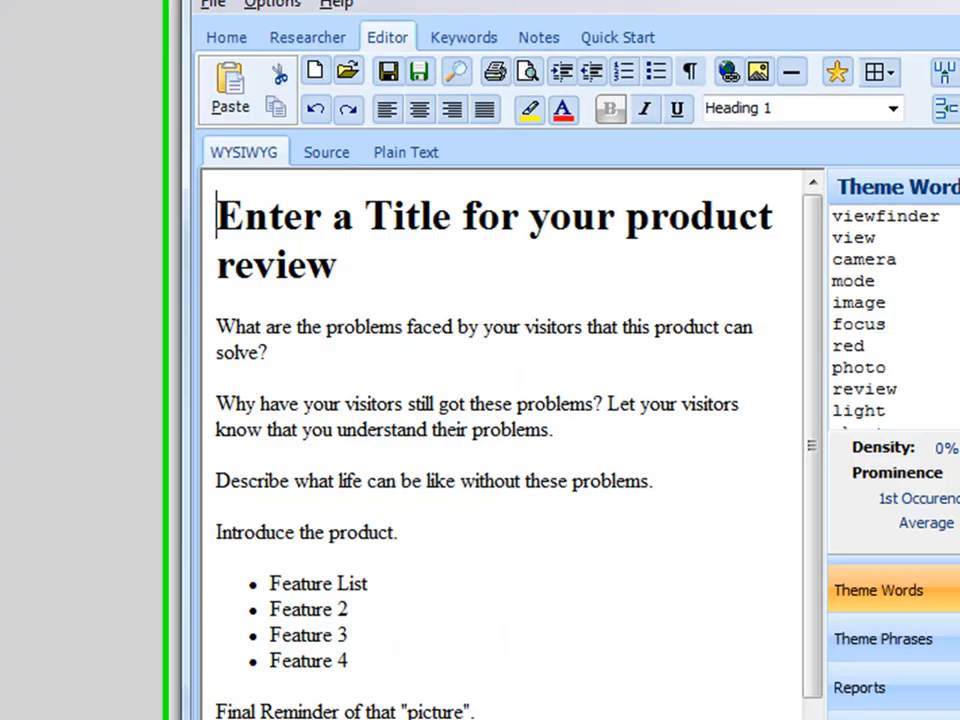
- Save the current skeleton document as an article guide titled Product Review
drag(602, 208, 577, 90)
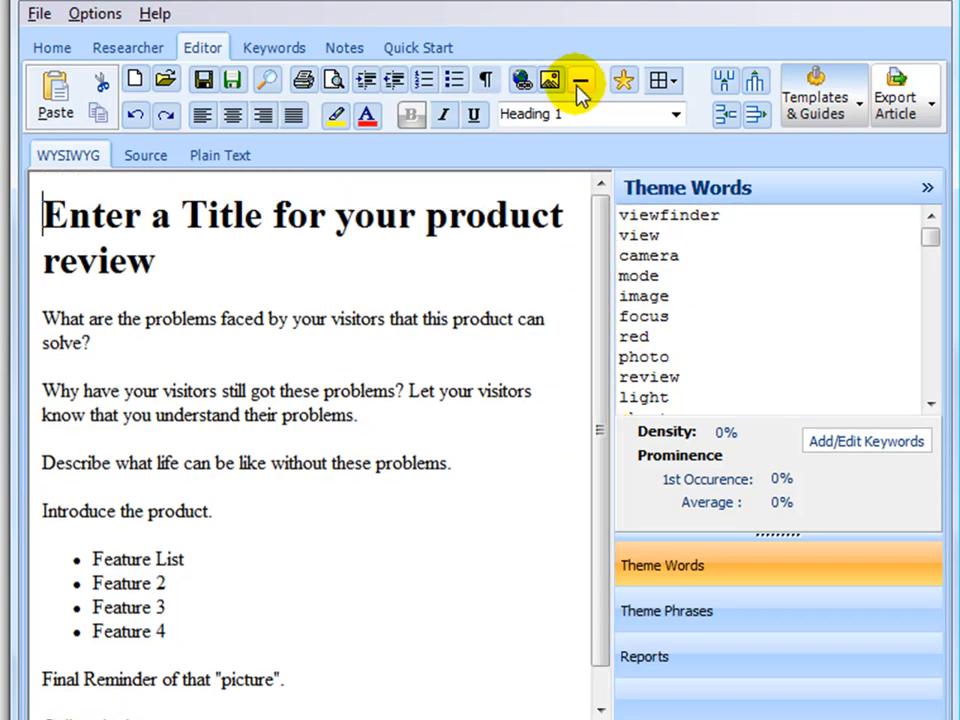
click(859, 104)
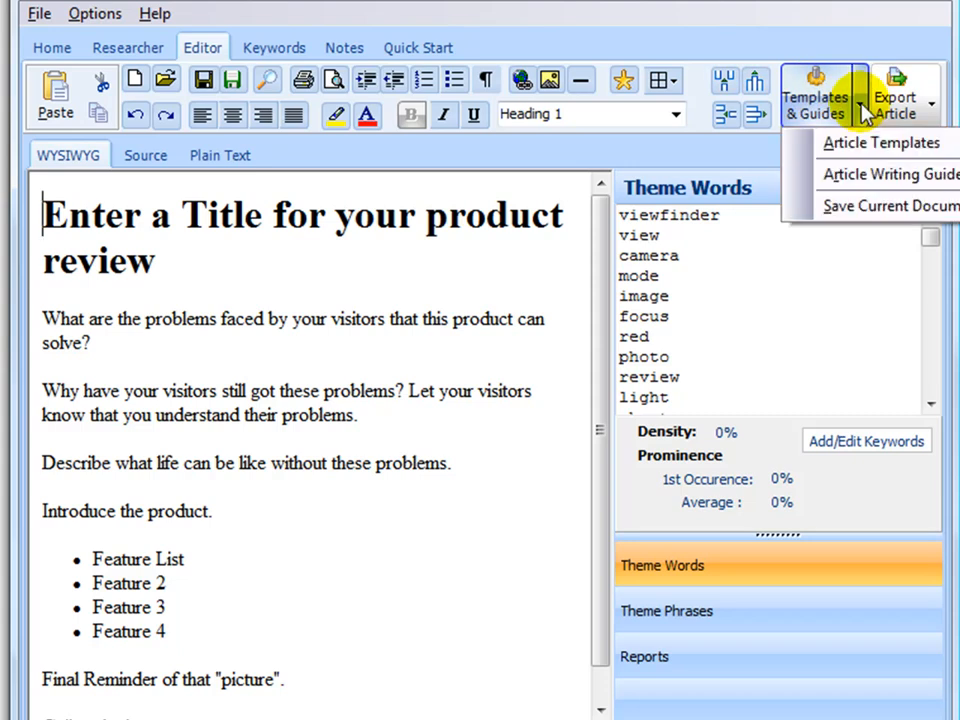
click(858, 207)
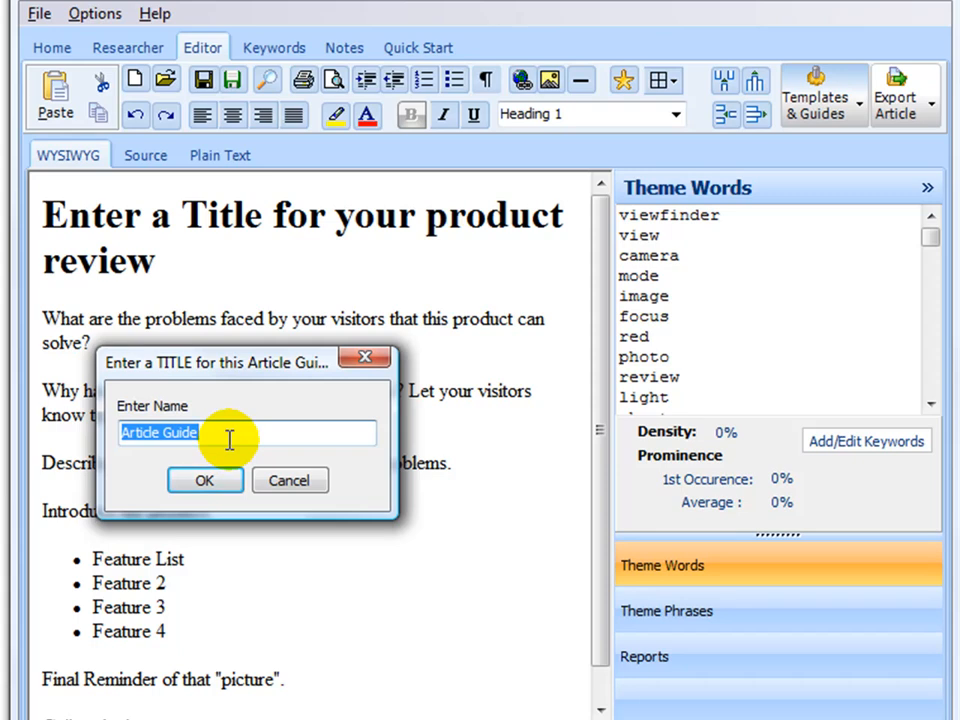
text(Product Review)
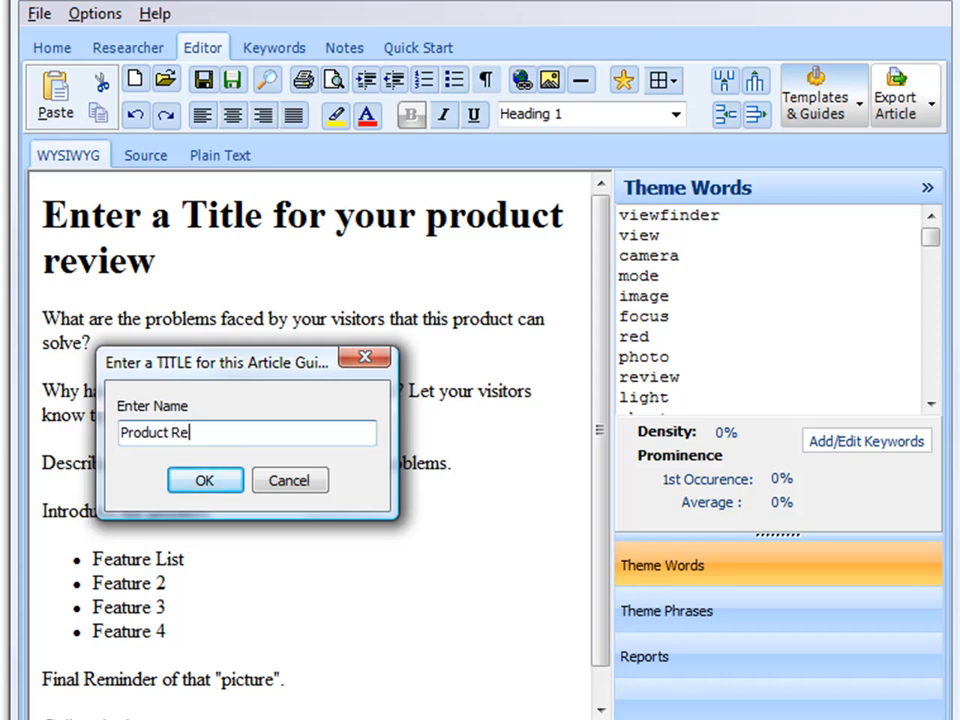
click(193, 481)
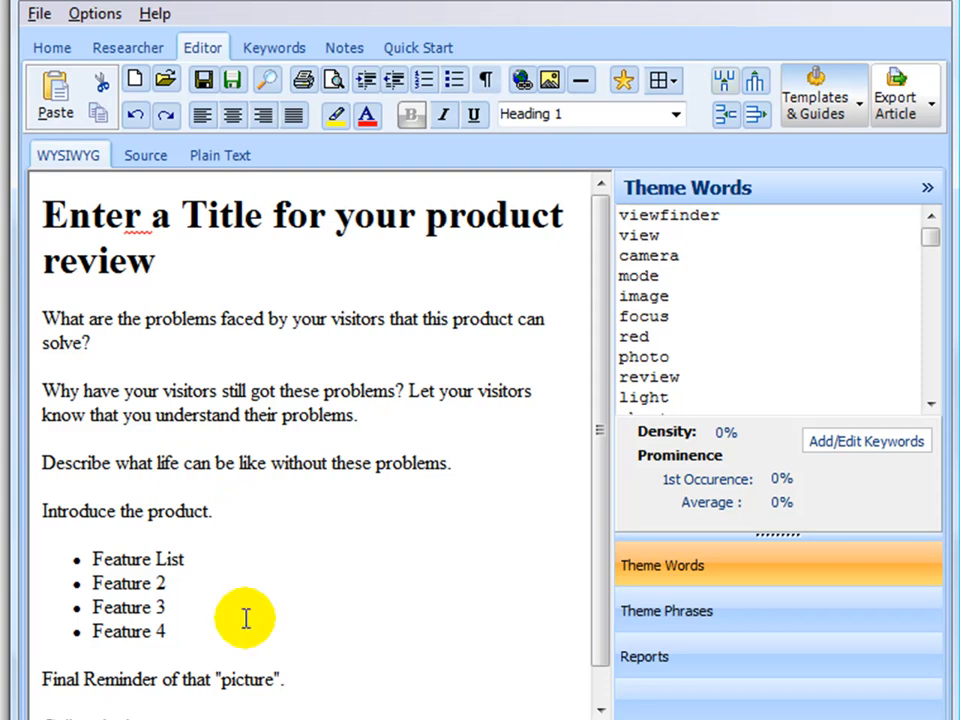
- Reopen the Article Writing Guides at full height, show the guide list and display Product Review.html
click(860, 110)
click(885, 174)
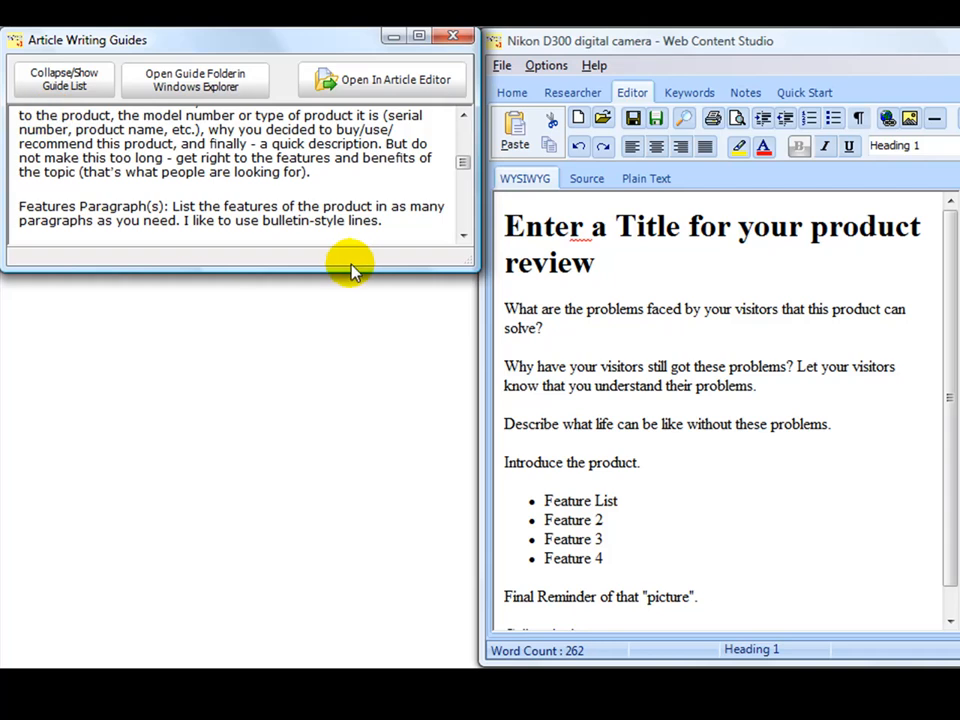
drag(350, 265, 346, 662)
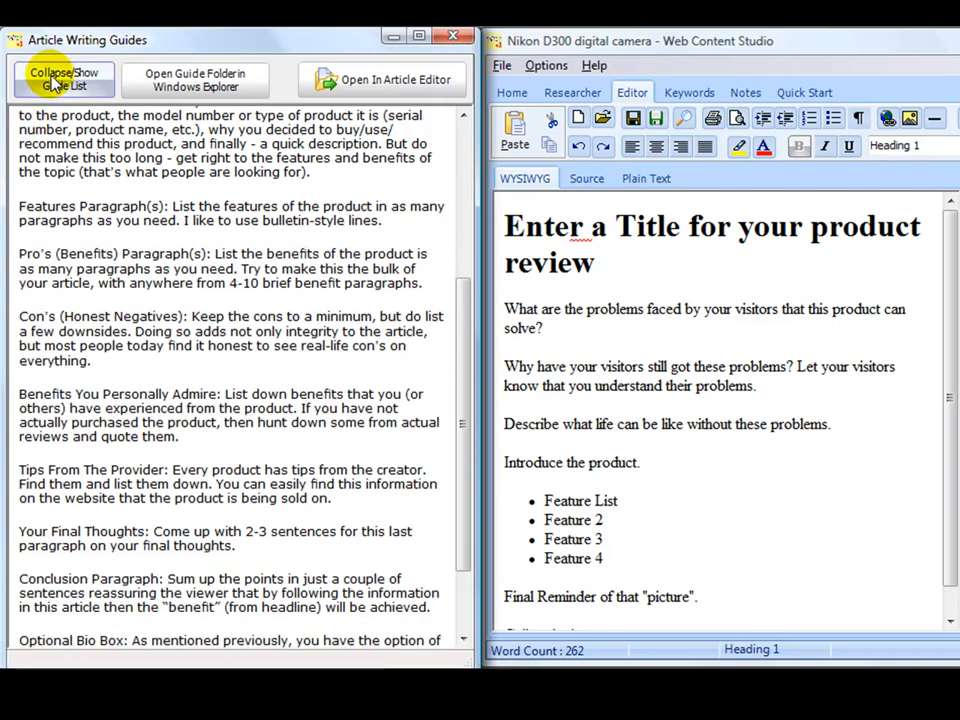
click(64, 80)
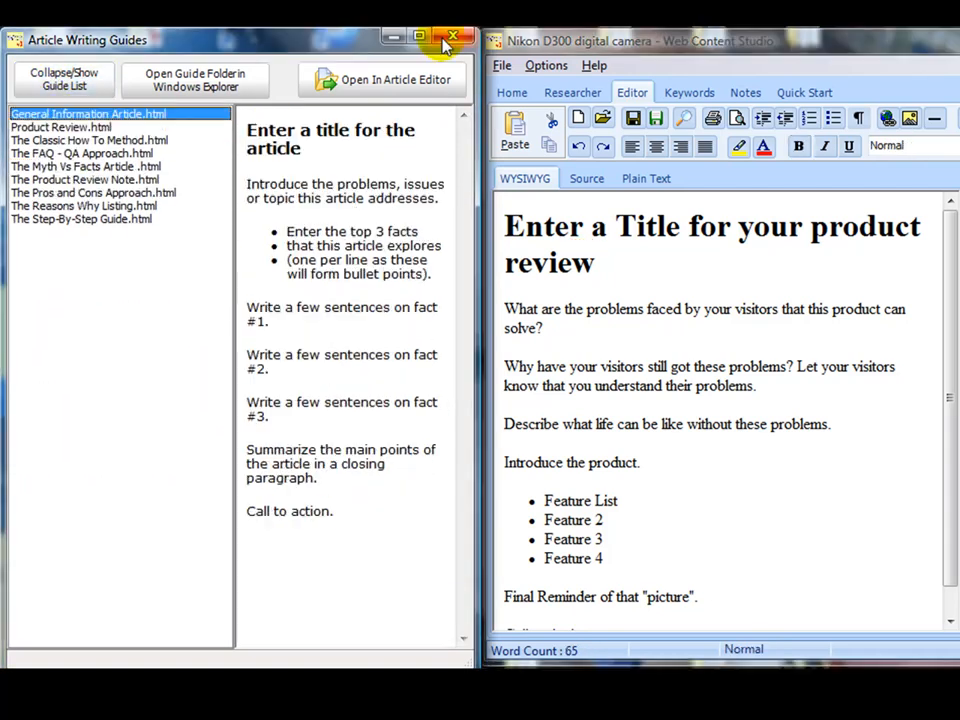
click(62, 128)
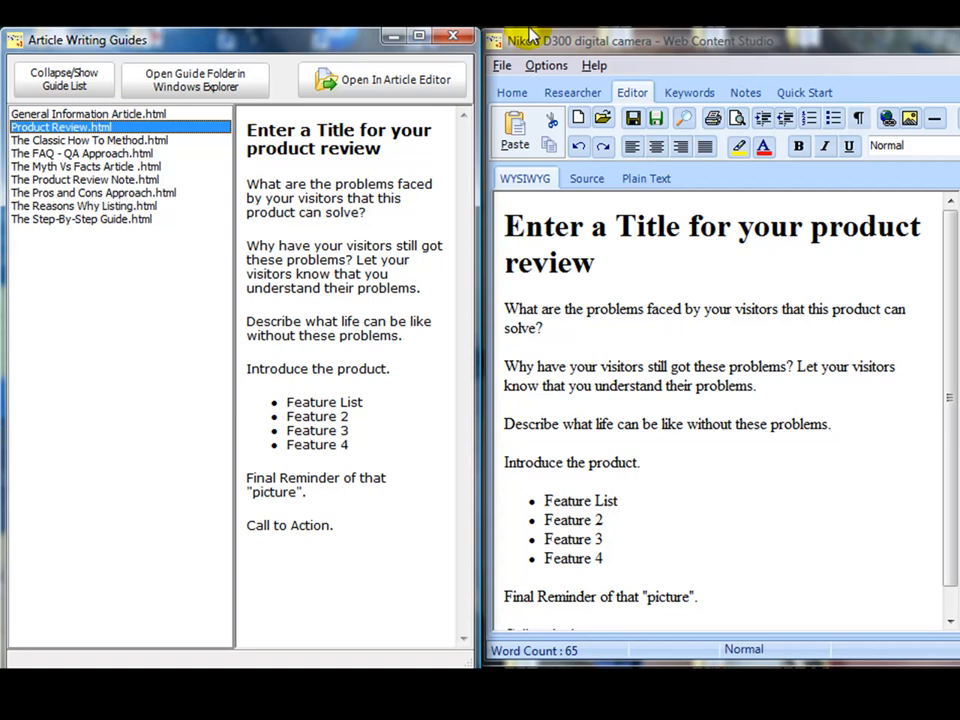
- Clear the skeleton article from the WYSIWYG editor
click(701, 281)
right_click(670, 285)
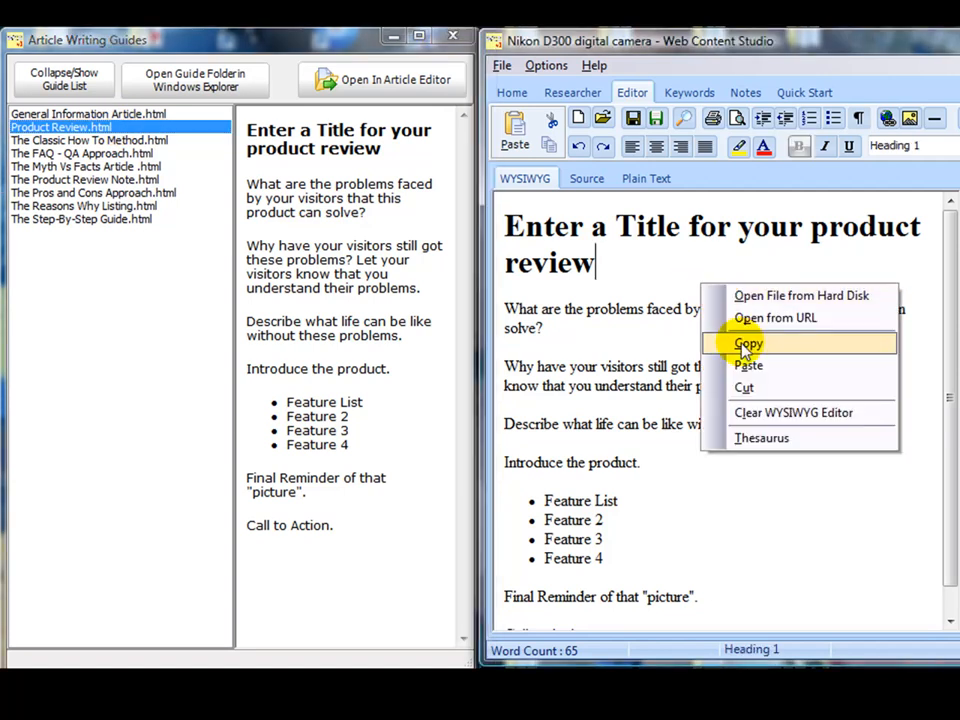
click(750, 413)
click(722, 402)
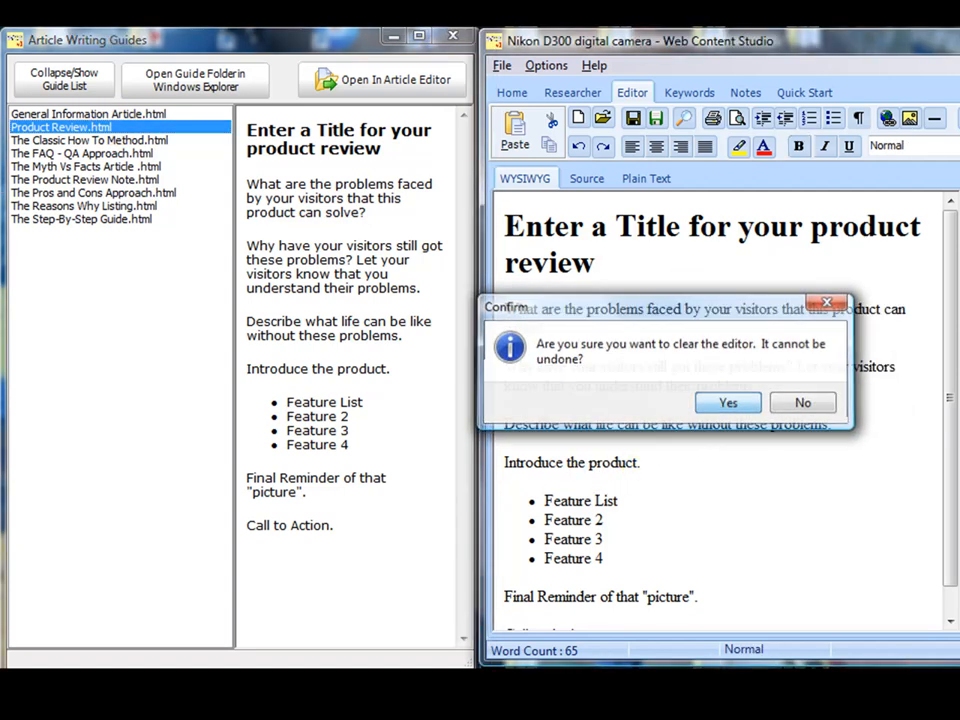
- Browse the article writing guides, beginning with The Classic How To Method
click(60, 140)
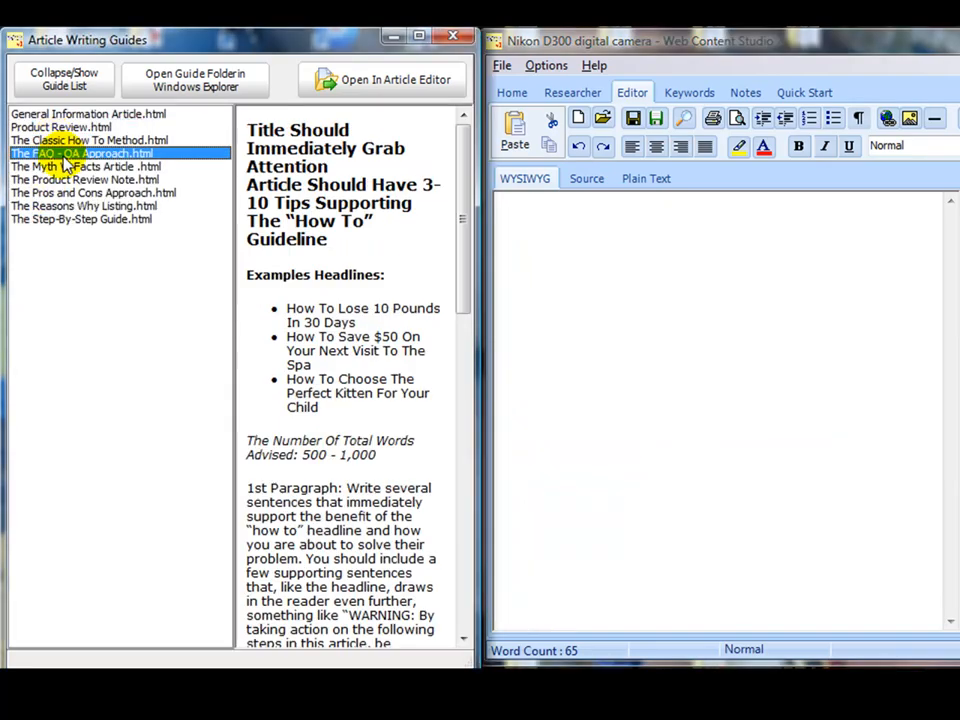